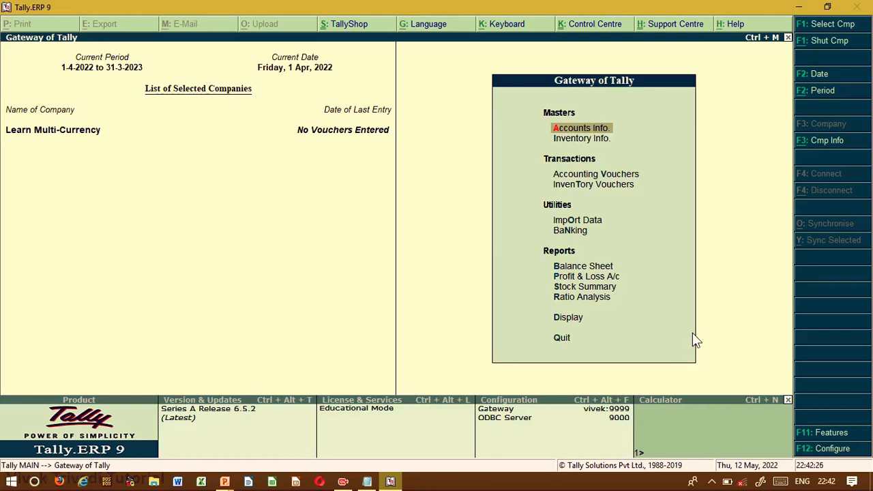
# Set Enable multi-currency to Yes in the F11 Accounting Features and return to the Gateway
pyautogui.press('F11')
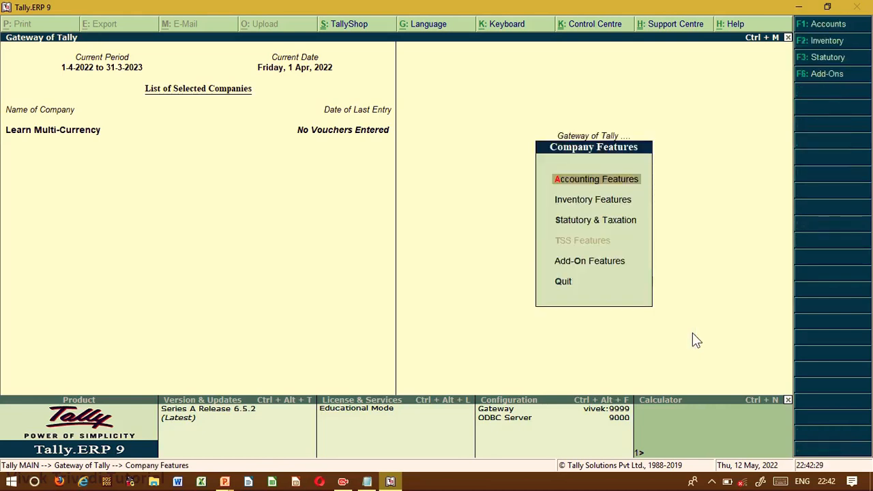
pyautogui.press('Return')
pyautogui.press('Return')
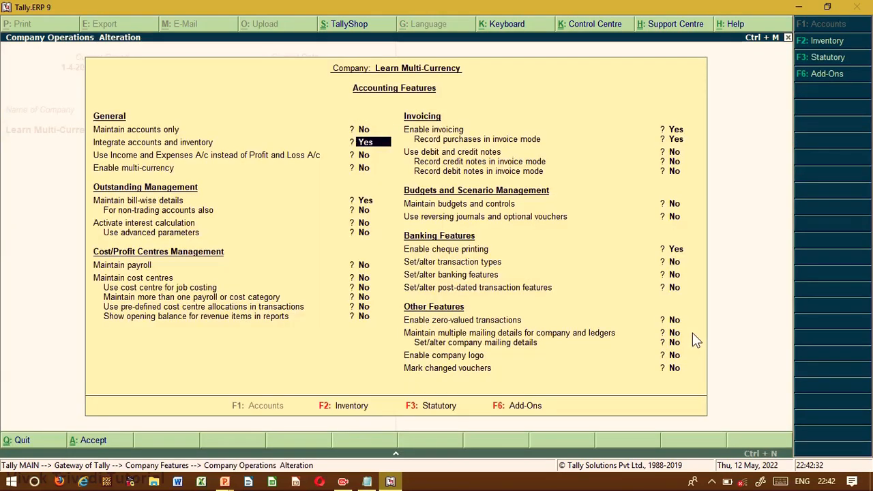
pyautogui.press('Return')
pyautogui.press('Return')
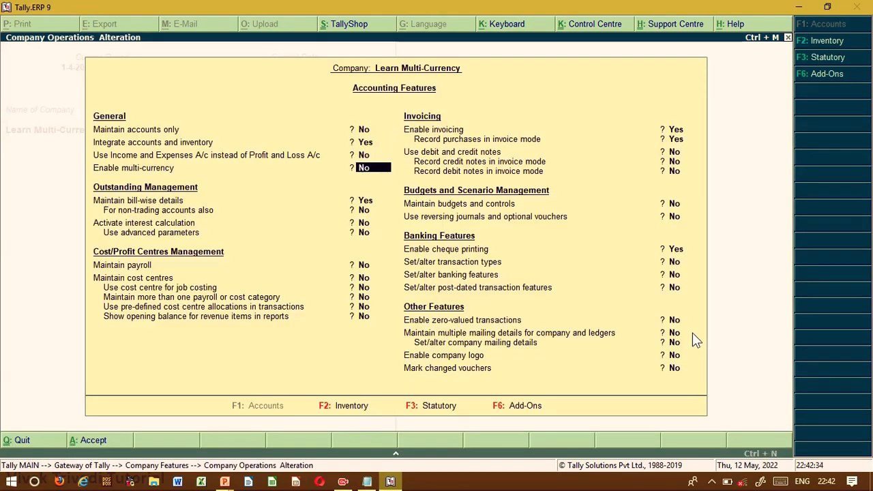
pyautogui.write('y')
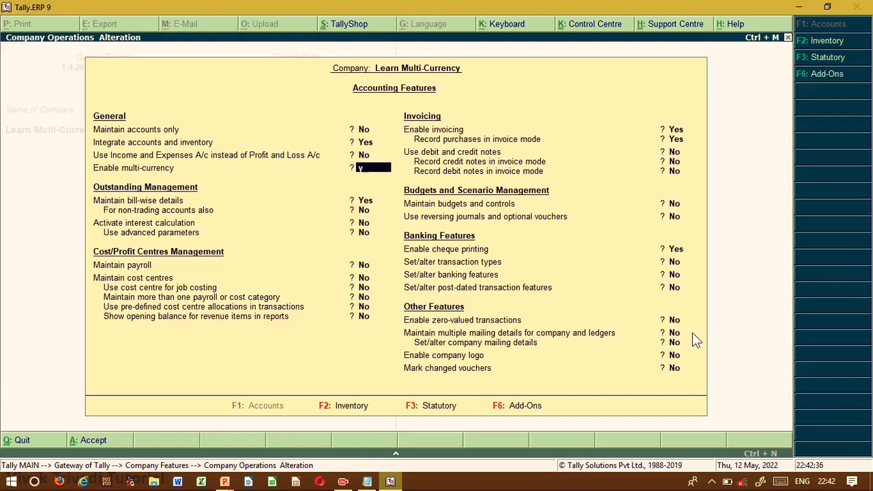
pyautogui.press('Return')
pyautogui.press('Return')
pyautogui.press('Return')
pyautogui.press('Return')
pyautogui.press('Return')
pyautogui.press('Return')
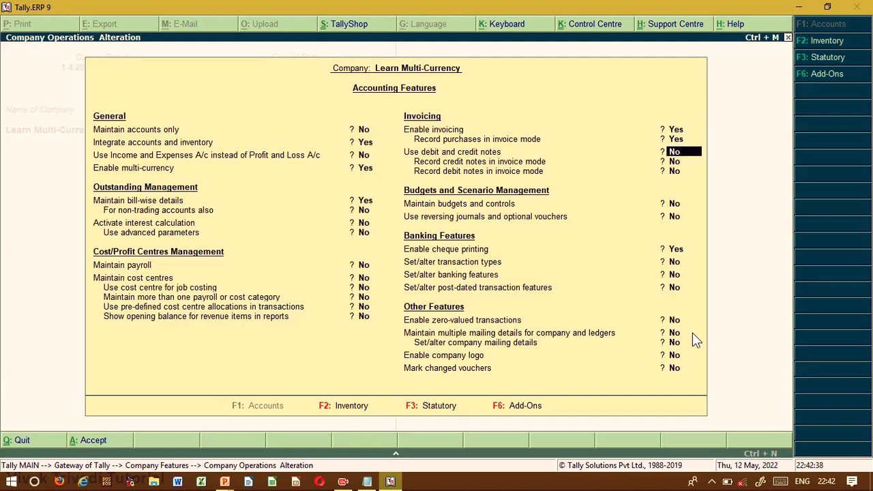
pyautogui.press('Return')
pyautogui.press('Return')
pyautogui.press('Return')
pyautogui.press('Return')
pyautogui.press('Return')
pyautogui.press('Return')
pyautogui.press('Return')
pyautogui.press('Return')
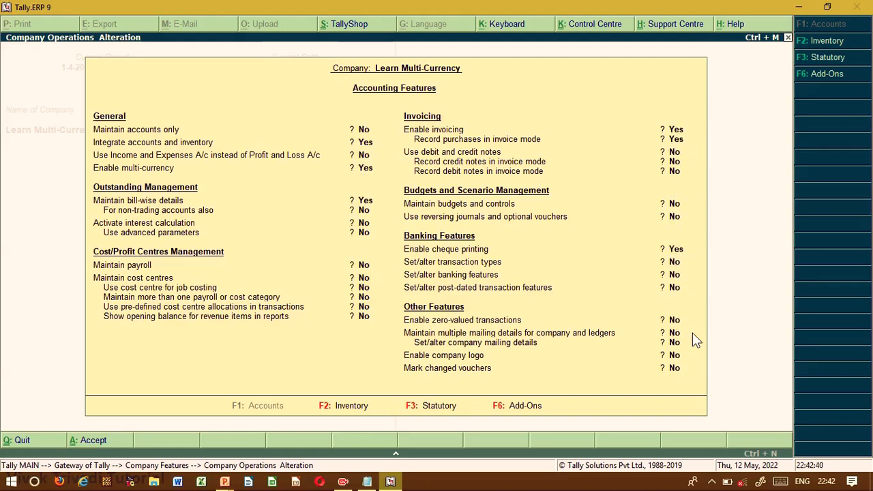
pyautogui.press('Return')
pyautogui.press('Return')
pyautogui.press('Return')
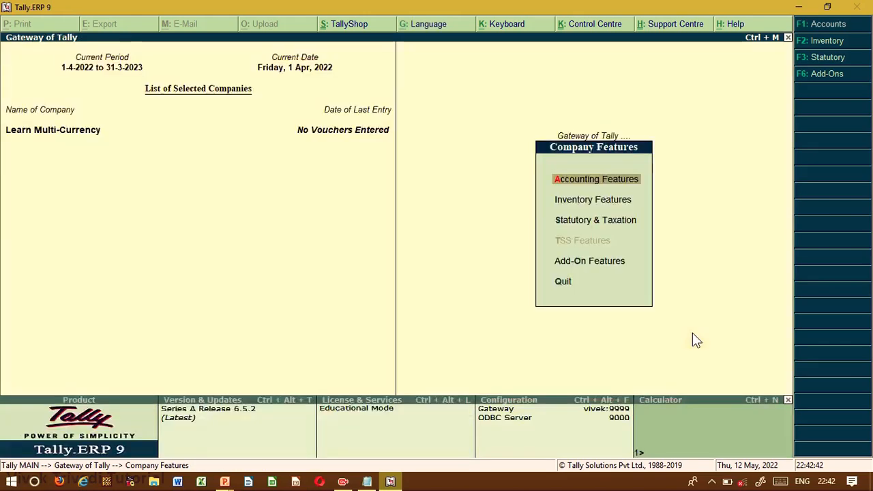
pyautogui.press('Escape')
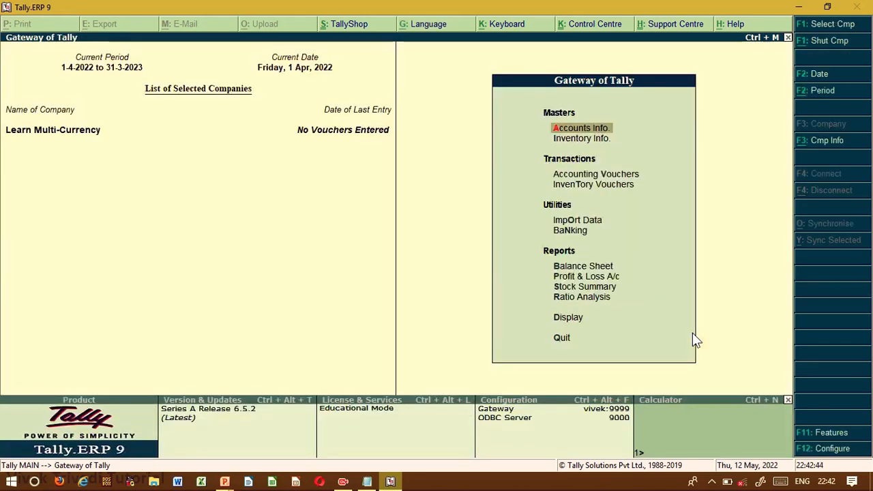
# Review the list of existing currencies under Accounts Info > Currencies
pyautogui.press('Return')
pyautogui.press('Down')
pyautogui.press('Down')
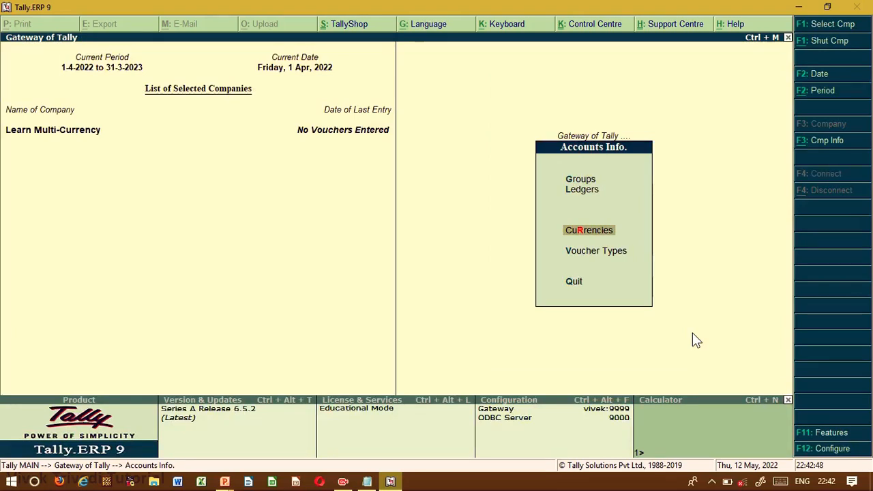
pyautogui.press('Return')
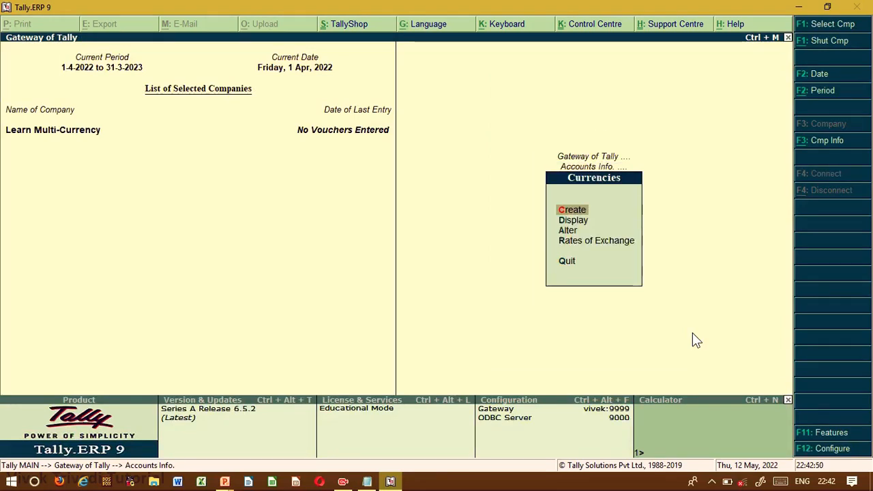
pyautogui.press('Down')
pyautogui.press('Return')
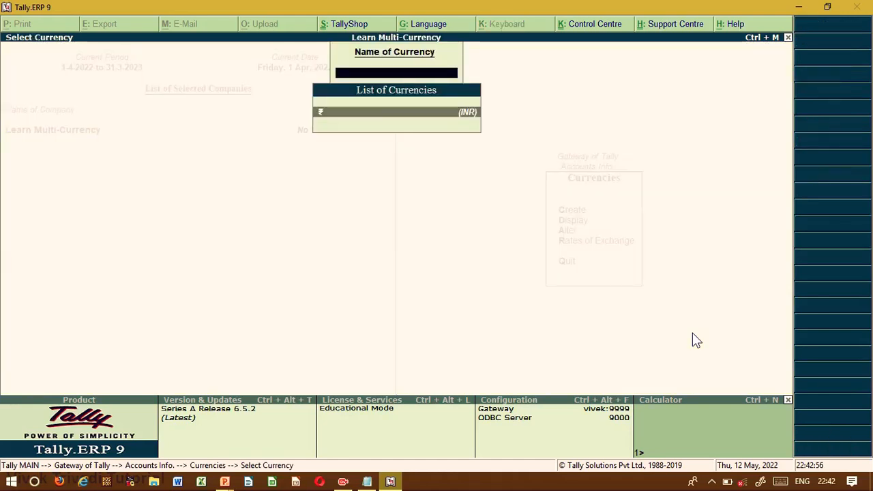
pyautogui.press('Escape')
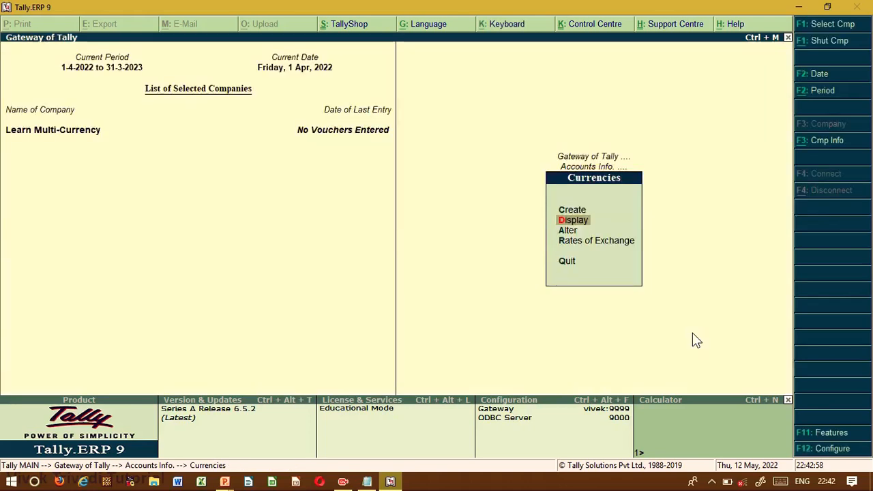
# Create the US Dollar currency with symbol $, 2 decimal places and symbol before the amount
pyautogui.press('Up')
pyautogui.press('Return')
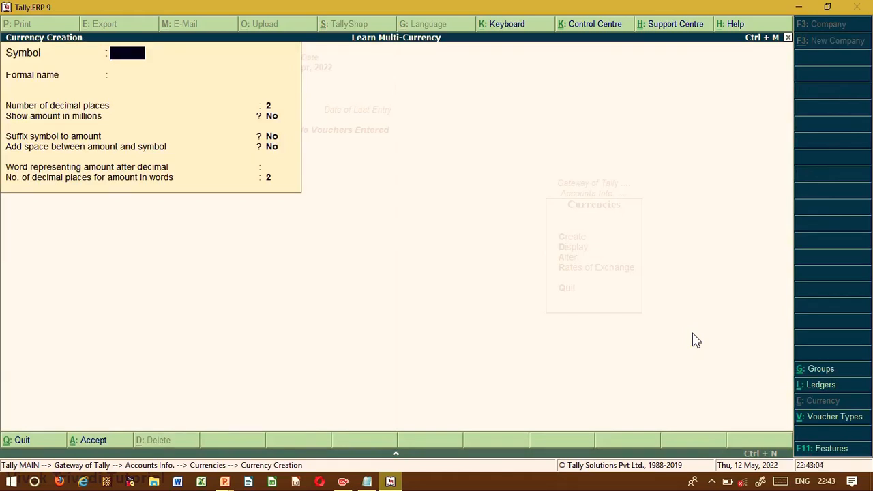
pyautogui.write('$')
pyautogui.press('Return')
pyautogui.write('U')
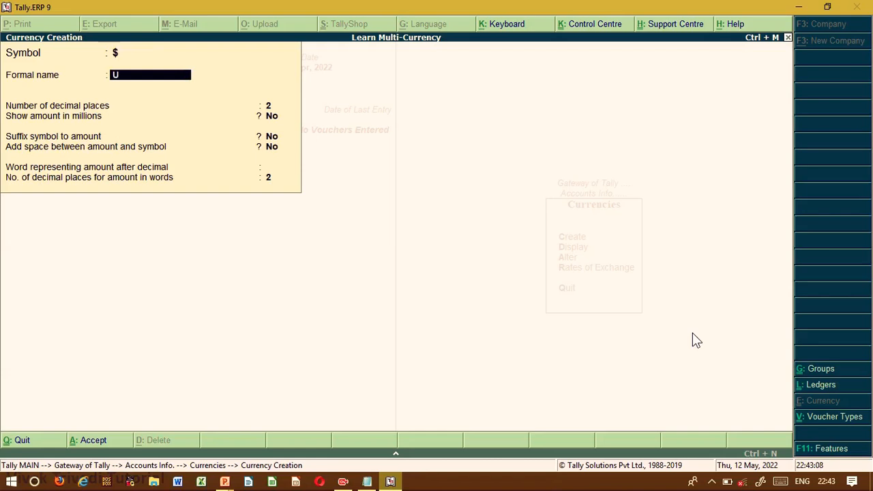
pyautogui.write('S Dollar')
pyautogui.press('Return')
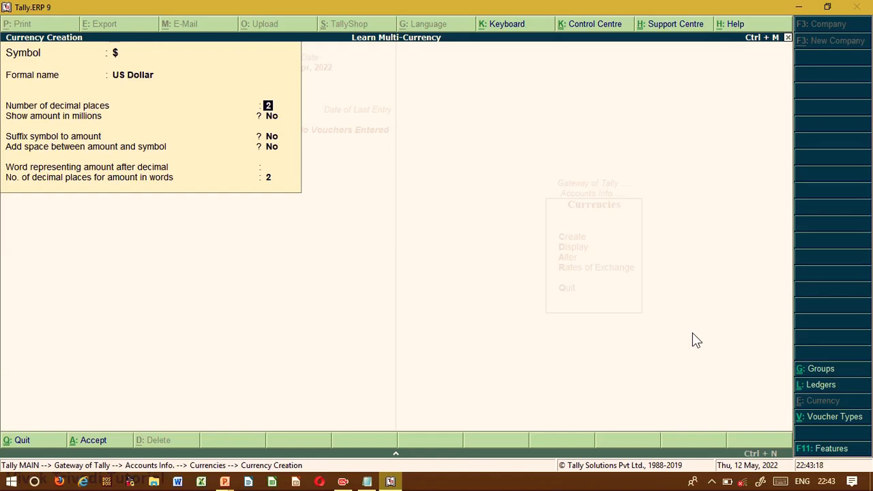
pyautogui.press('Return')
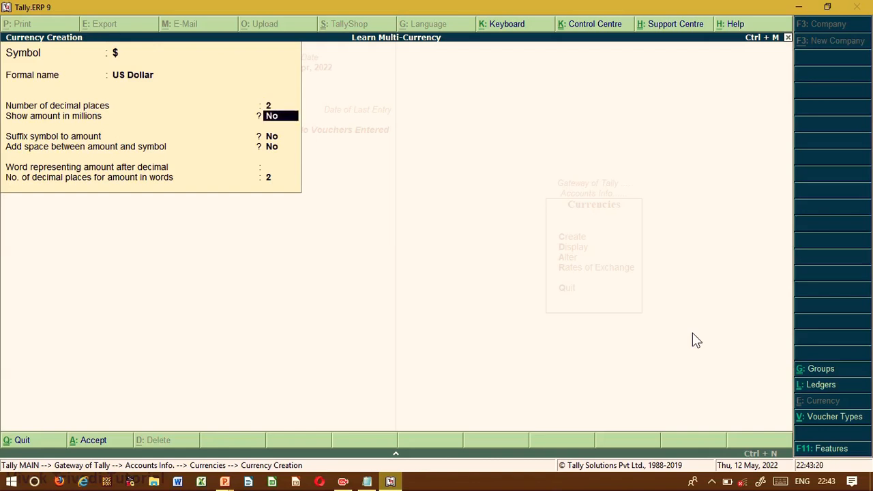
pyautogui.press('Return')
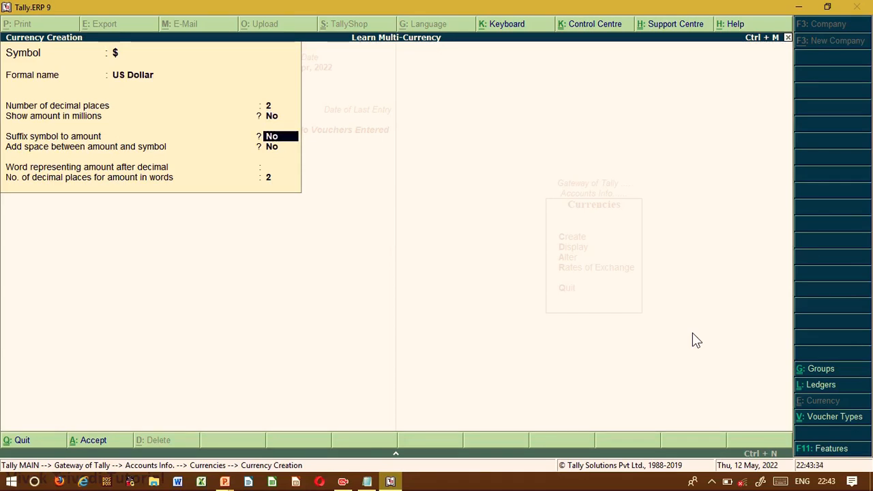
pyautogui.press('Return')
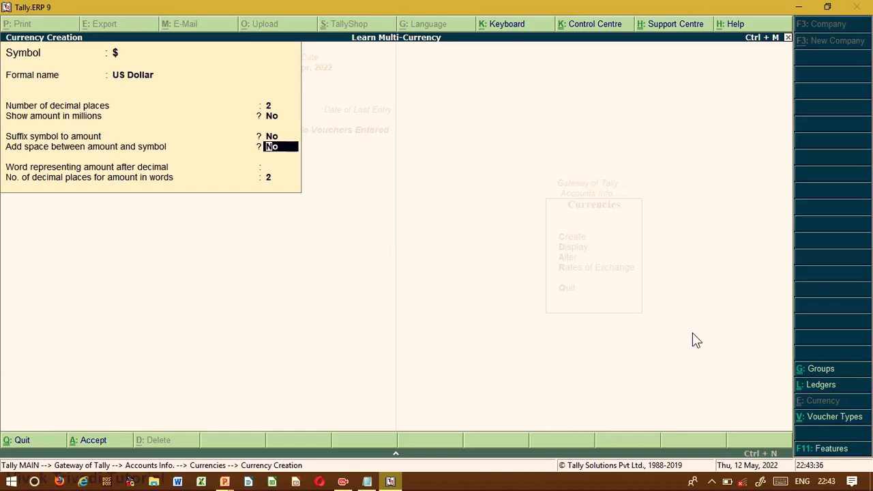
pyautogui.press('Return')
pyautogui.press('Return')
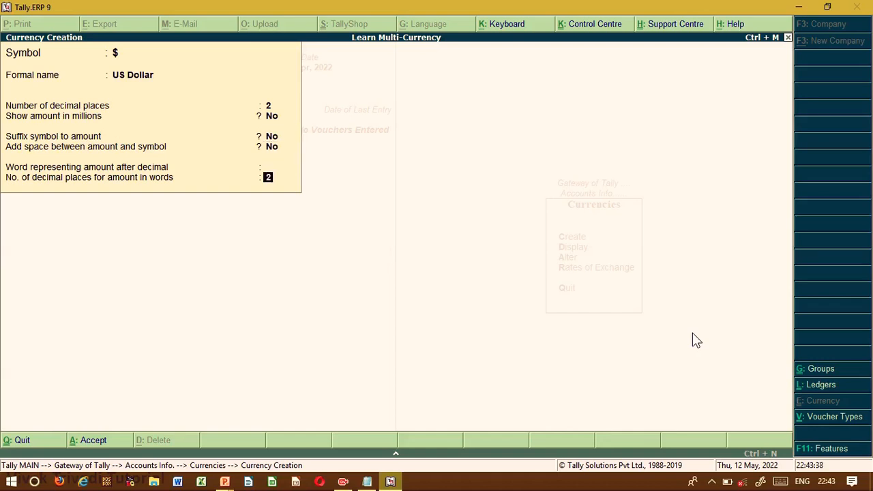
pyautogui.press('Return')
pyautogui.press('Return')
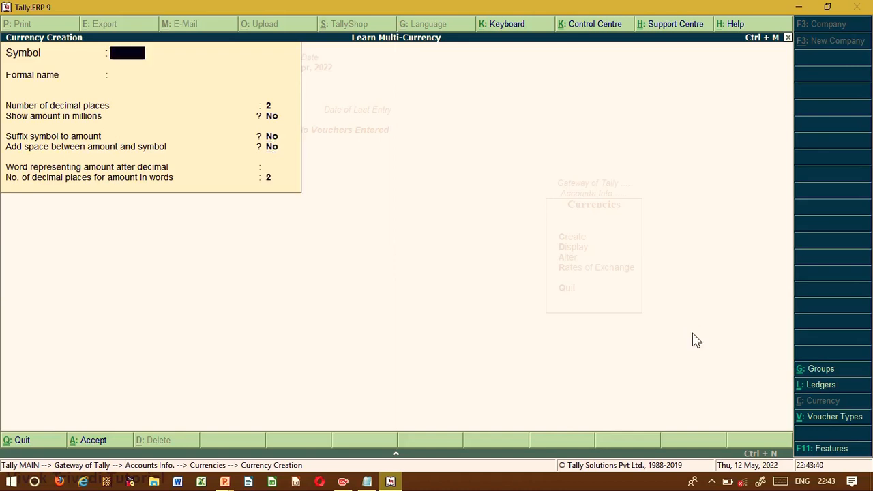
pyautogui.press('Escape')
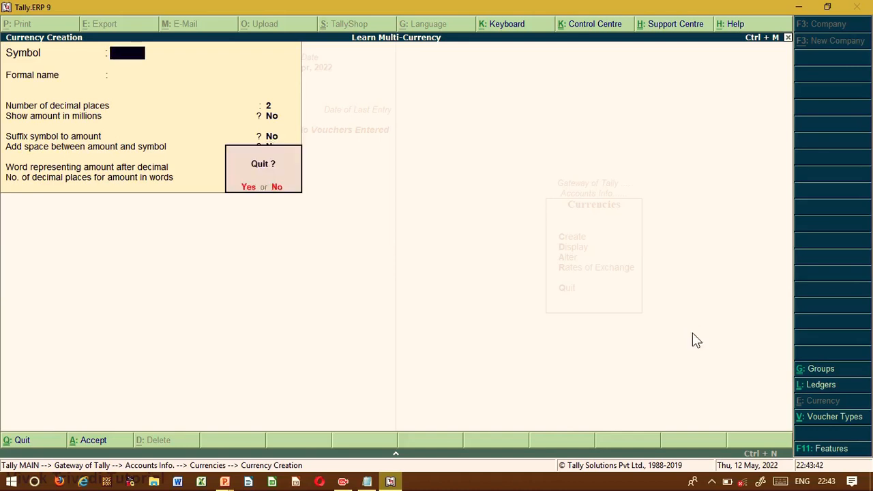
pyautogui.press('Return')
# Open Rates of Exchange for the date 1-Apr-2022
pyautogui.press('Escape')
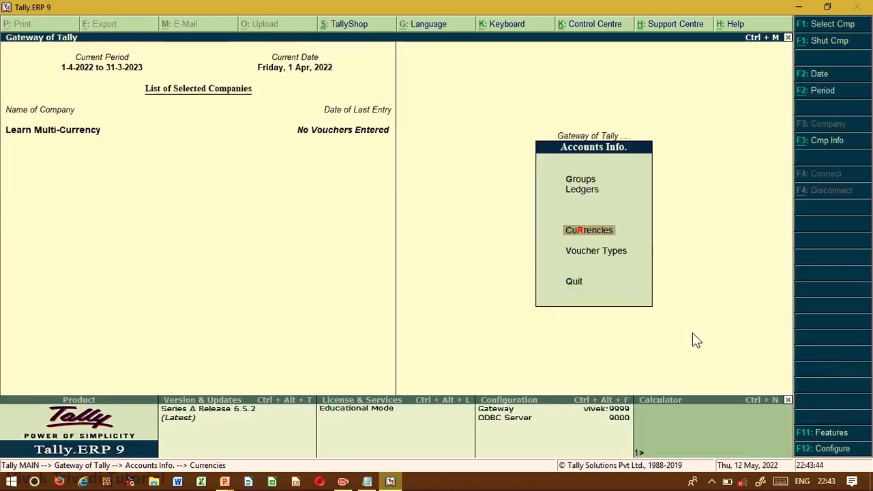
pyautogui.press('Return')
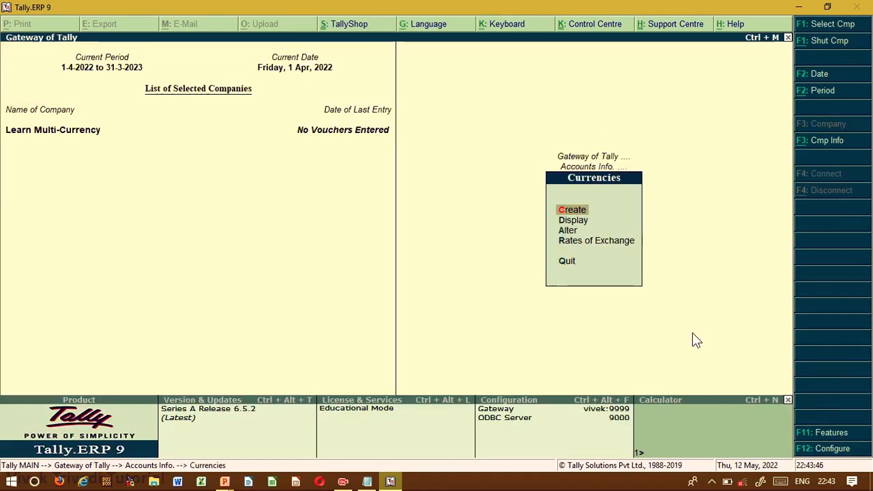
pyautogui.press('Down')
pyautogui.press('Down')
pyautogui.press('Up')
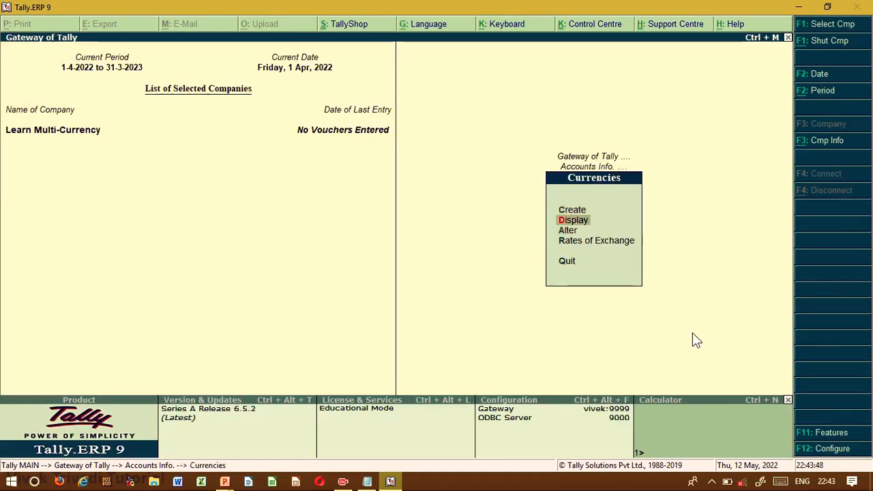
pyautogui.press('Down')
pyautogui.press('Down')
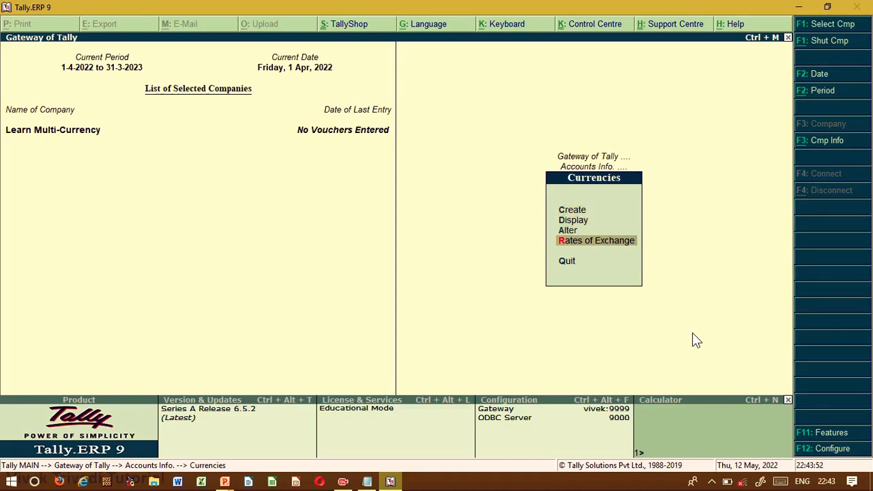
pyautogui.press('Return')
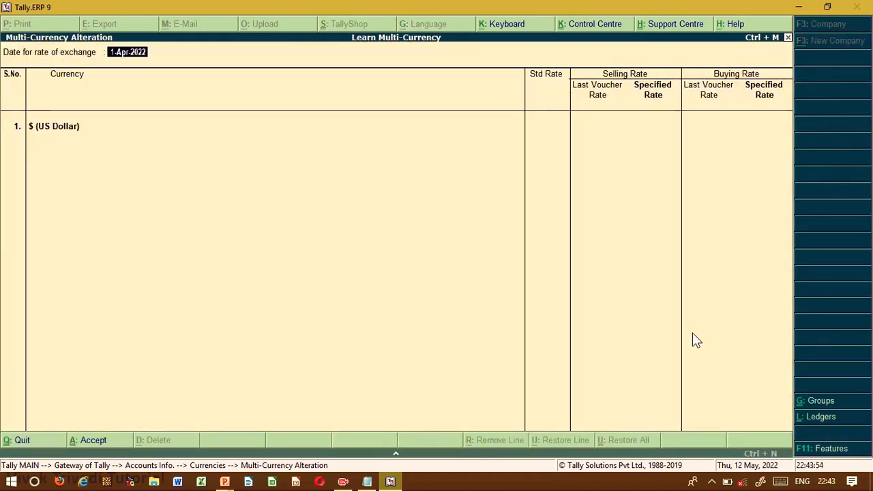
pyautogui.press('Return')
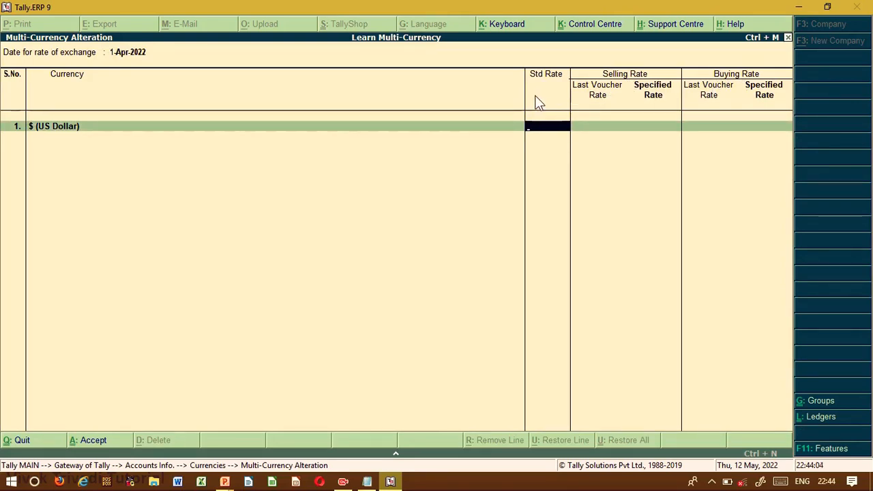
# Enter US Dollar rates: standard ₹77, selling ₹76, buying ₹78
pyautogui.write('77')
pyautogui.press('Return')
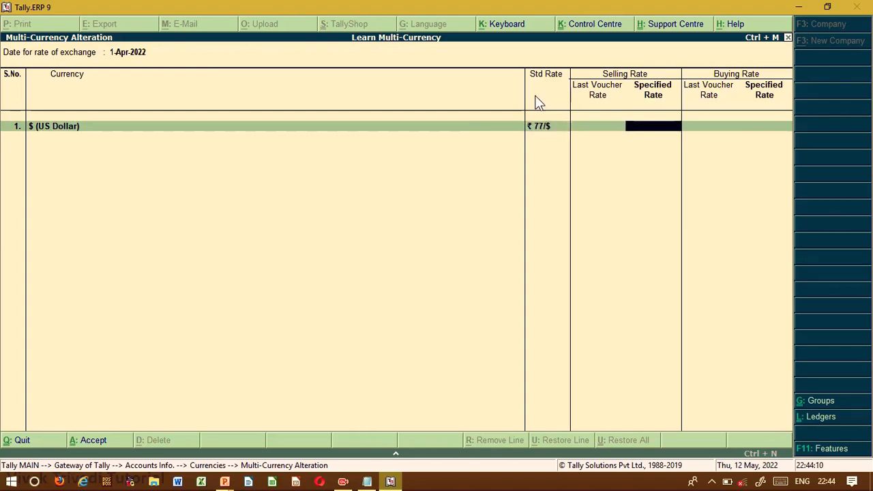
pyautogui.write('76')
pyautogui.press('Return')
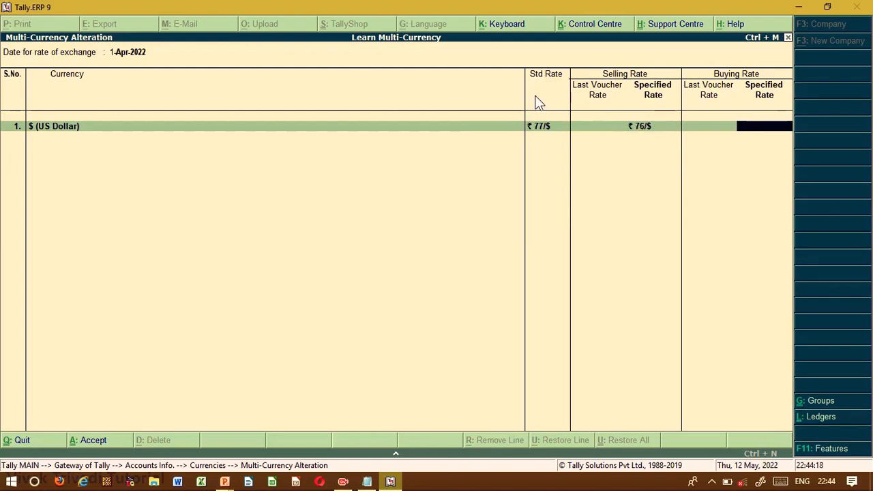
pyautogui.write('78')
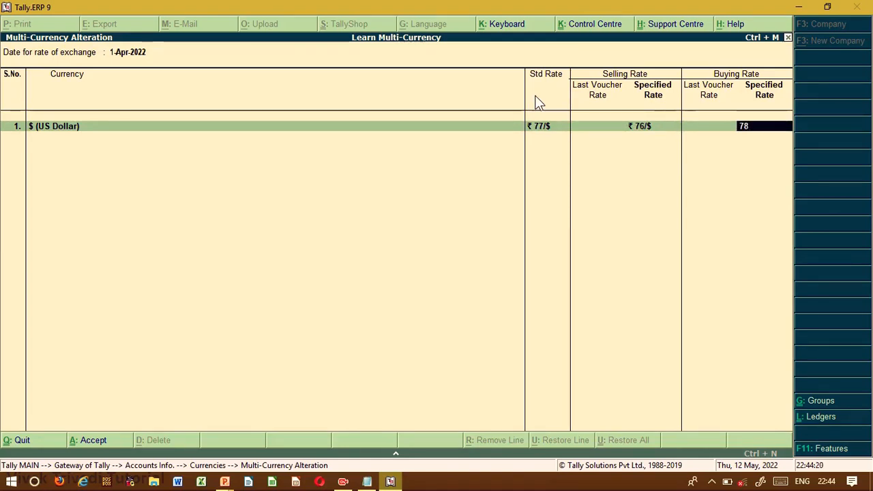
pyautogui.press('Return')
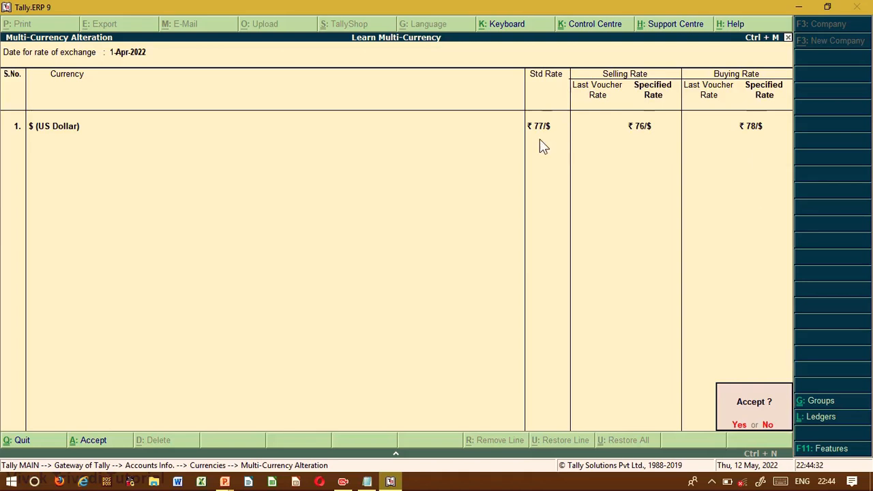
# Save the 1-Apr-2022 exchange rates and go to ledger creation in Accounts Info
pyautogui.press('Return')
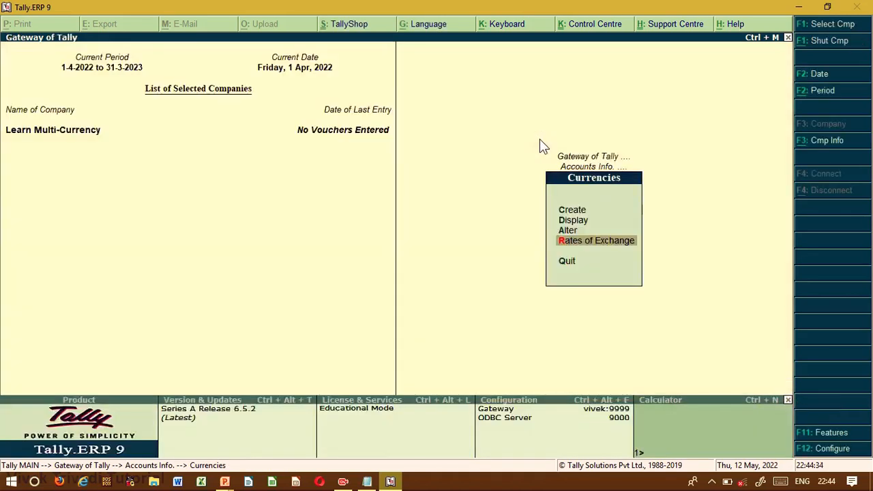
pyautogui.press('Escape')
pyautogui.press('Escape')
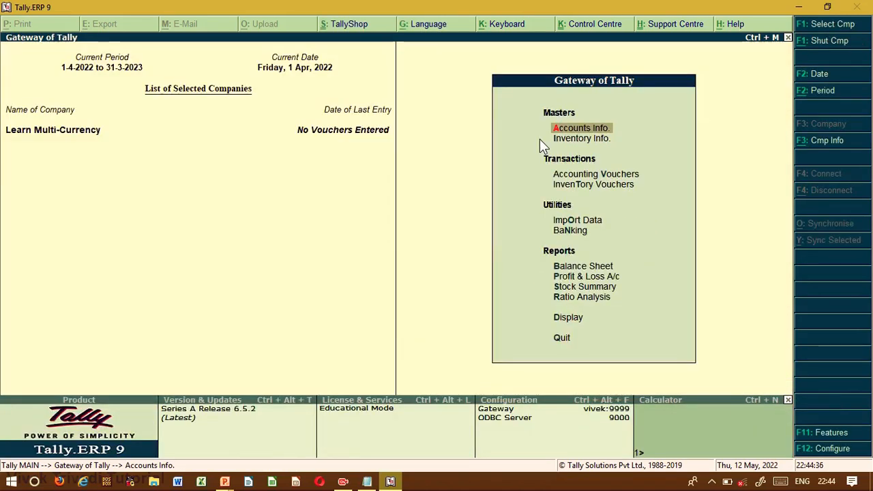
pyautogui.press('Return')
pyautogui.press('Down')
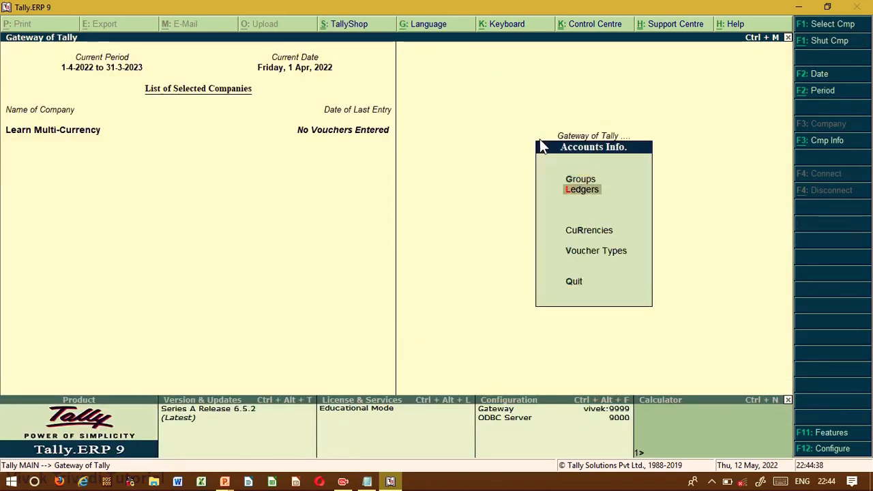
pyautogui.press('Return')
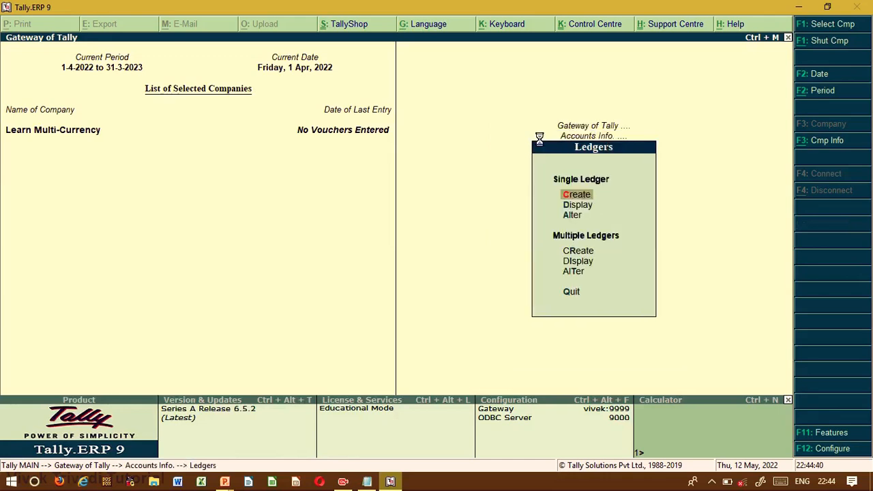
pyautogui.press('Return')
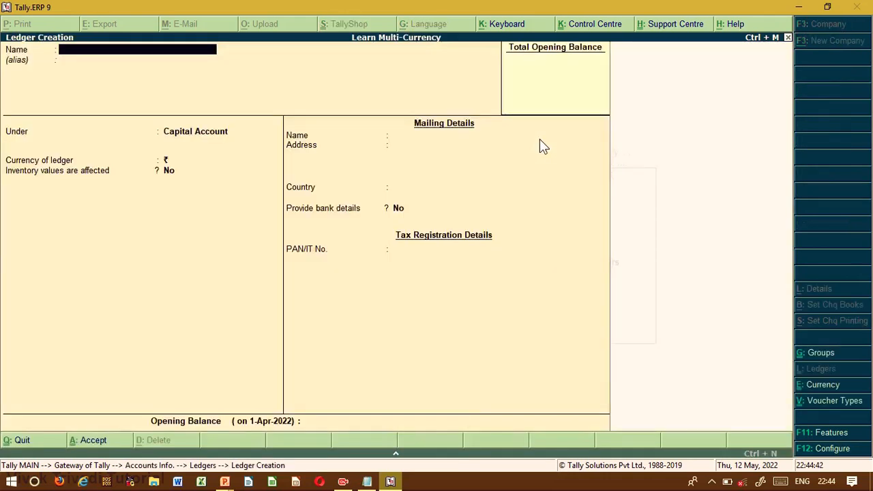
# Create the USA supplier ledger under Sundry Creditors with country United States of America
pyautogui.write('Raj Pande')
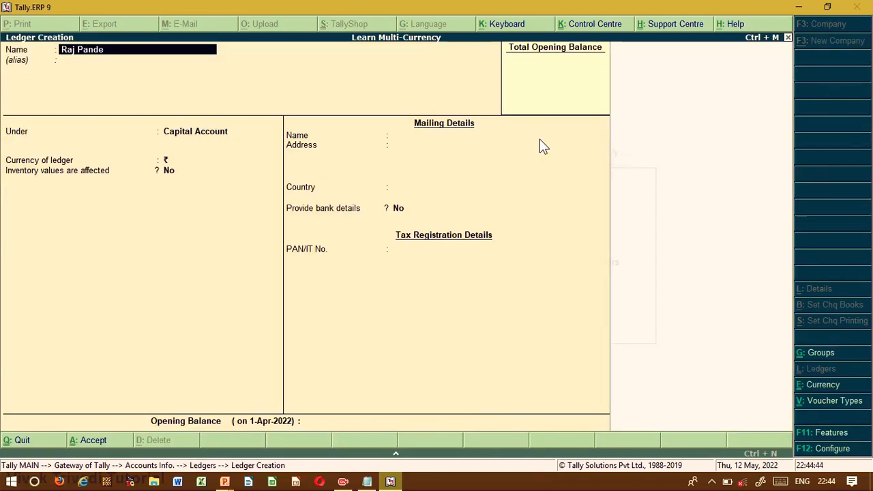
pyautogui.write('y (USA)')
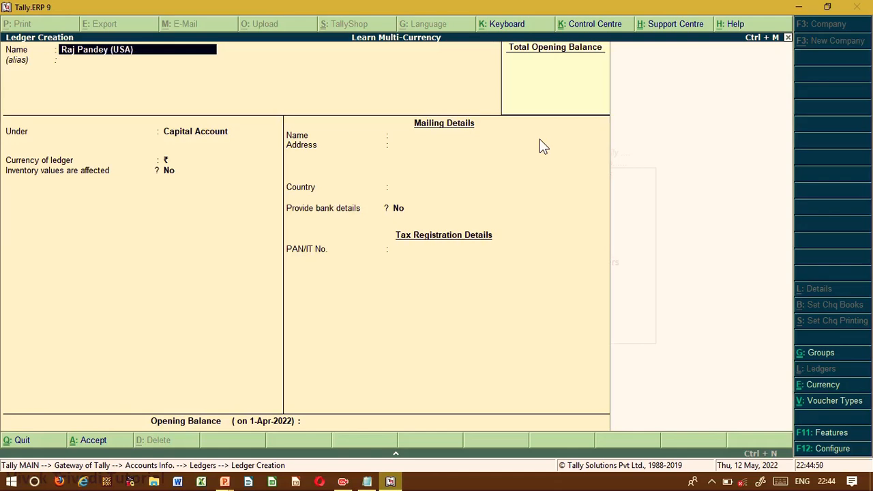
pyautogui.press('Return')
pyautogui.press('Return')
pyautogui.press('Return')
pyautogui.press('BackSpace')
pyautogui.write('S')
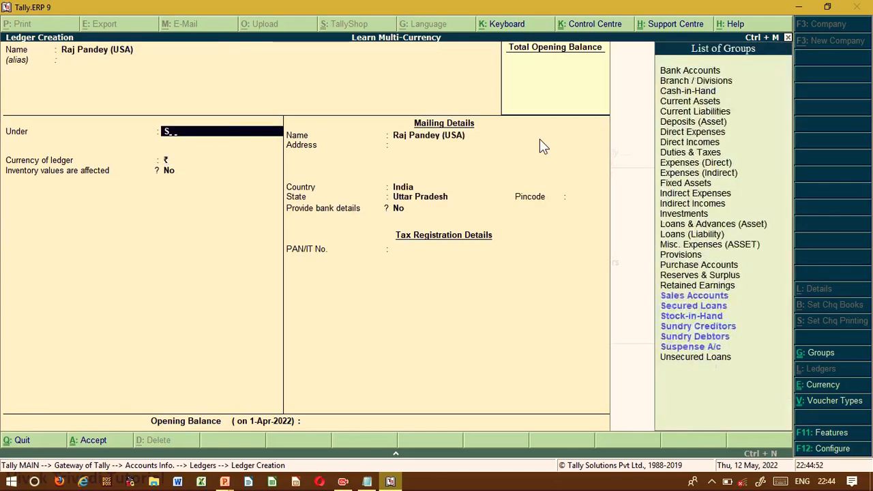
pyautogui.write('u')
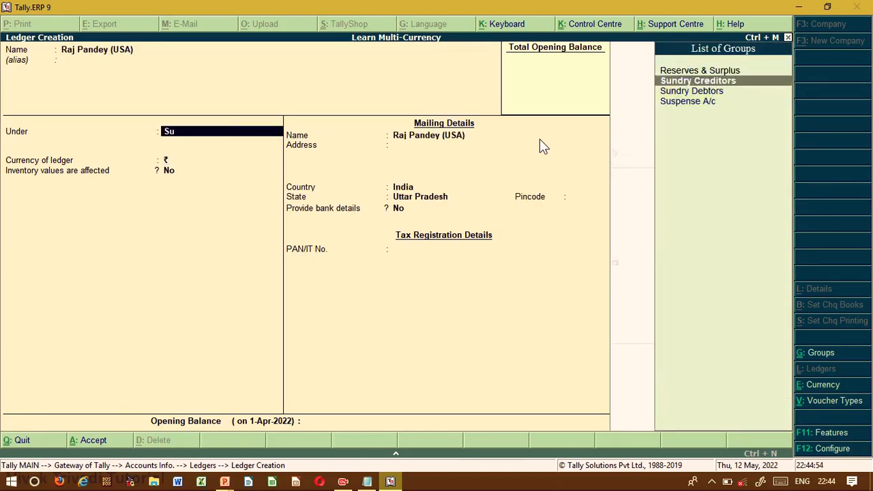
pyautogui.press('Return')
pyautogui.press('Return')
pyautogui.press('Return')
pyautogui.press('Return')
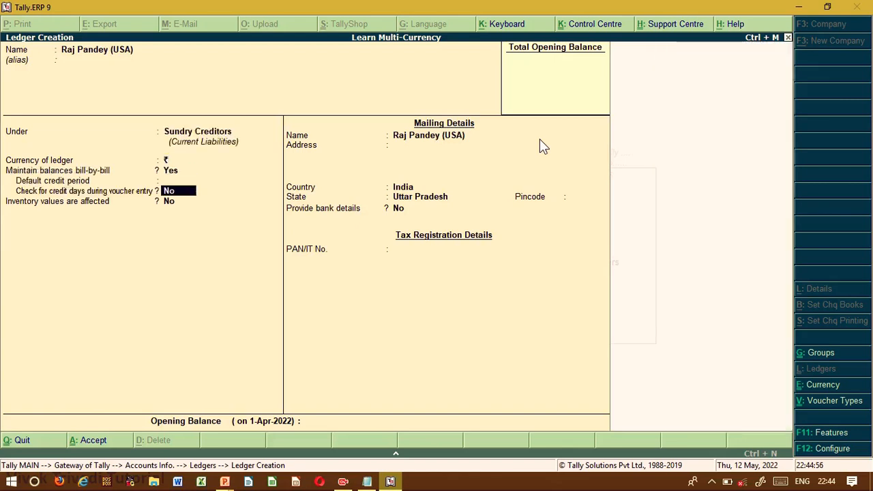
pyautogui.press('Return')
pyautogui.press('Return')
pyautogui.write('Uni')
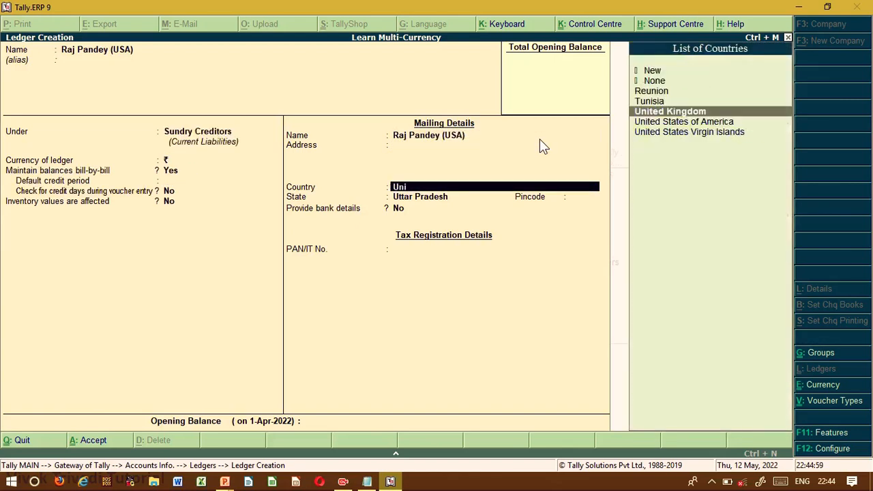
pyautogui.press('Down')
pyautogui.press('Return')
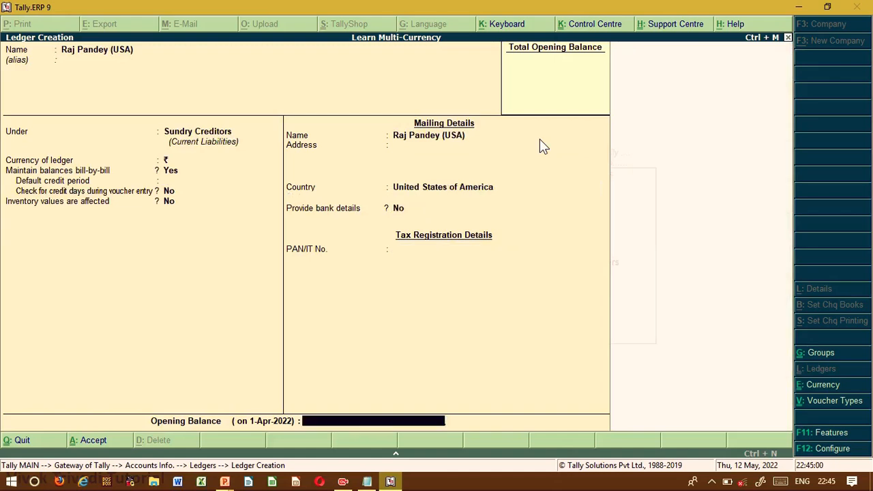
pyautogui.press('Return')
pyautogui.press('Return')
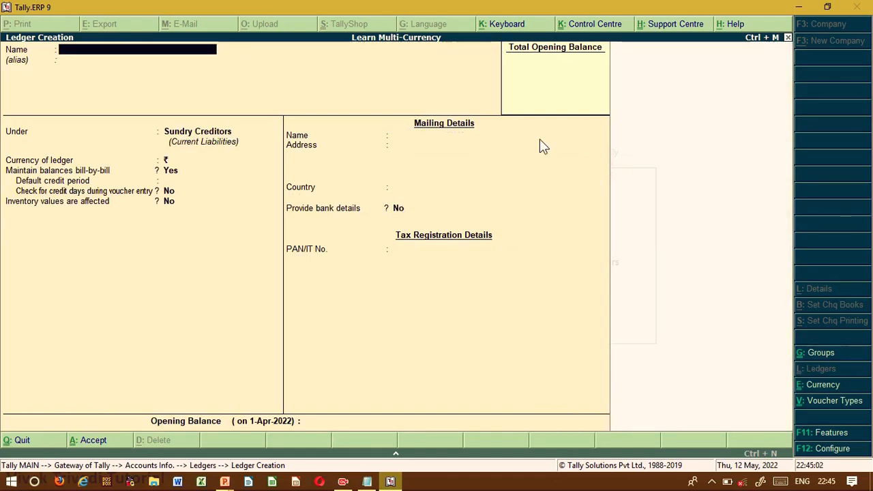
pyautogui.press('Escape')
pyautogui.press('Return')
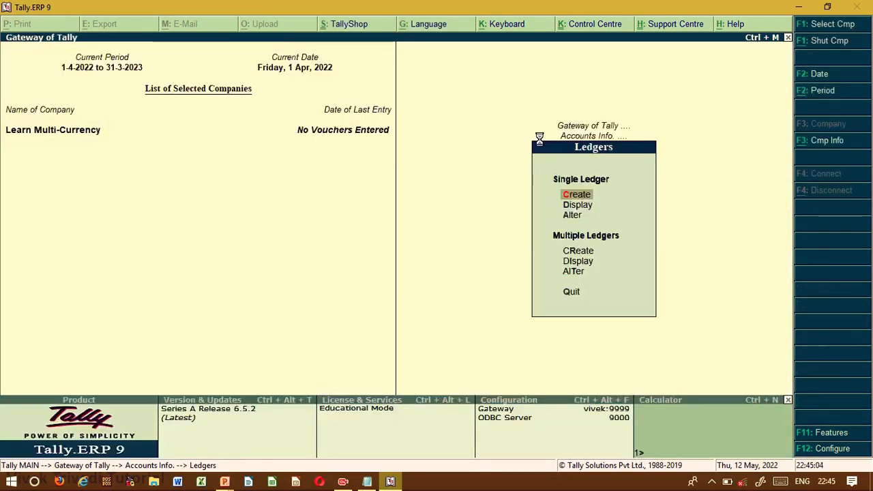
# Create the Purchase A/c ledger under Purchase Accounts
pyautogui.press('Return')
pyautogui.write('Purchas')
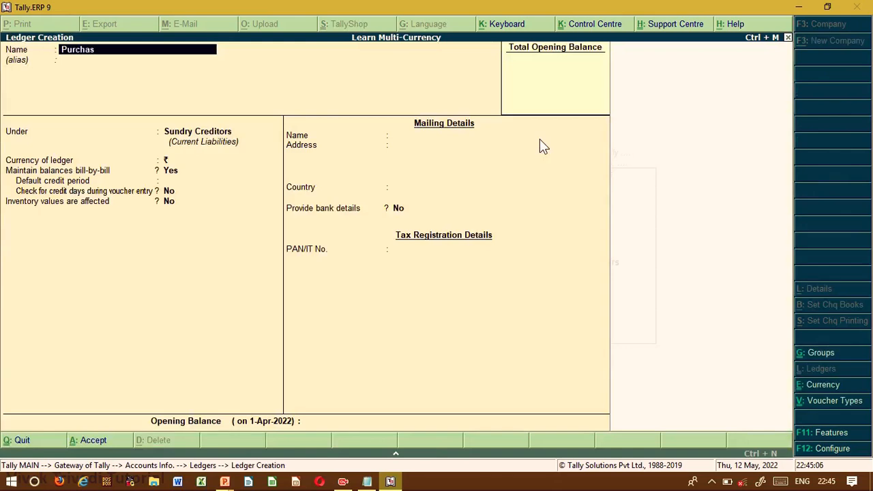
pyautogui.write('e a/c')
pyautogui.press('Return')
pyautogui.press('Return')
pyautogui.press('Return')
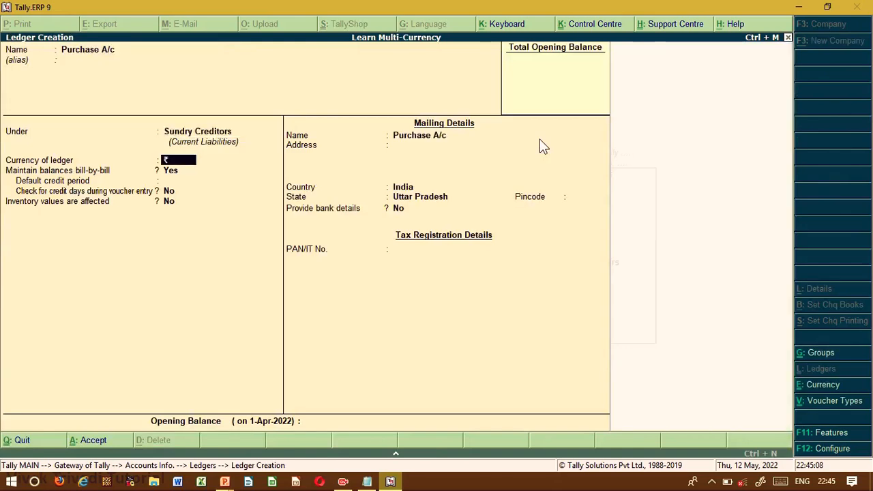
pyautogui.press('BackSpace')
pyautogui.write('Pu')
pyautogui.press('Return')
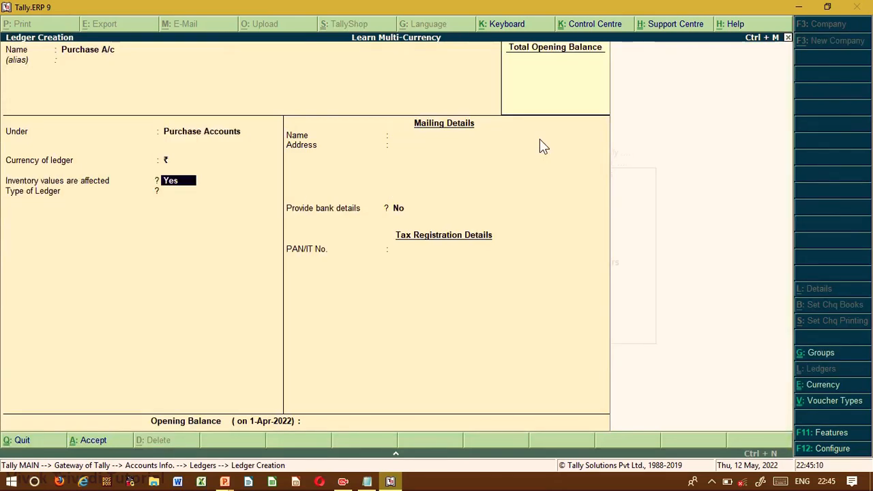
pyautogui.hotkey('ctrl', 'a')
# Create the Sales A/c ledger under Sales Accounts and exit to Accounts Info
pyautogui.write('S')
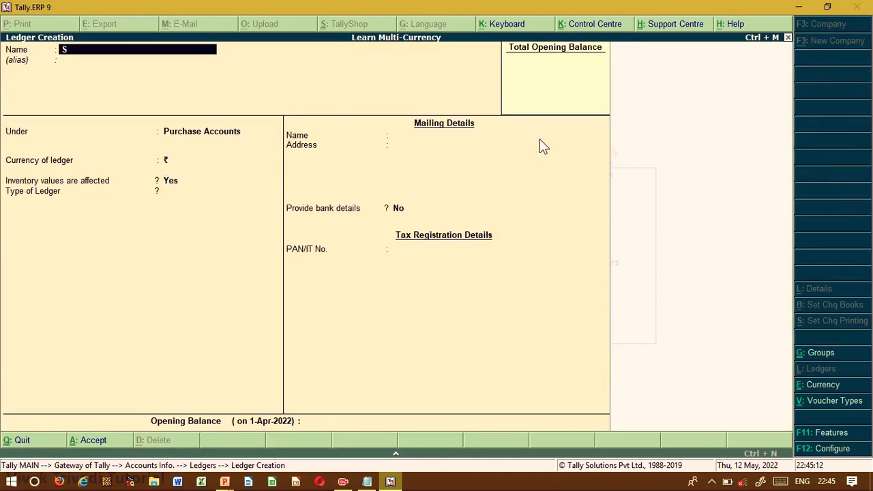
pyautogui.write('ales a/c')
pyautogui.press('Return')
pyautogui.press('Return')
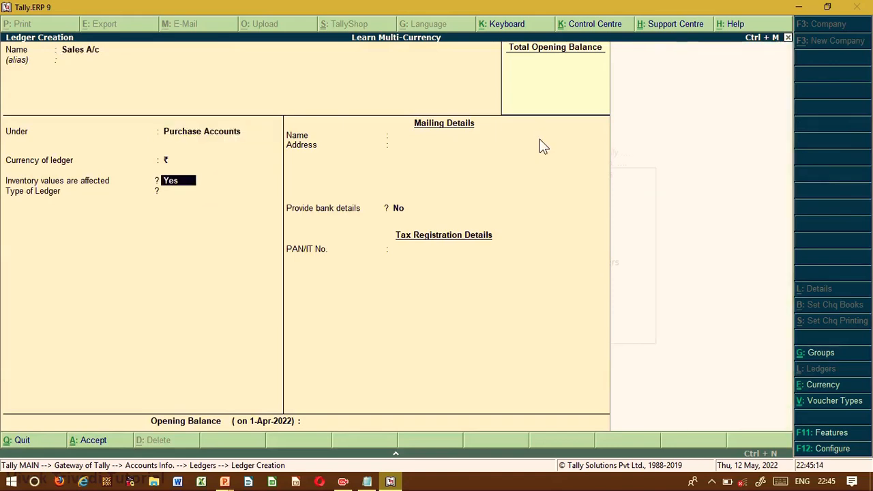
pyautogui.press('BackSpace')
pyautogui.write('Sa')
pyautogui.press('Return')
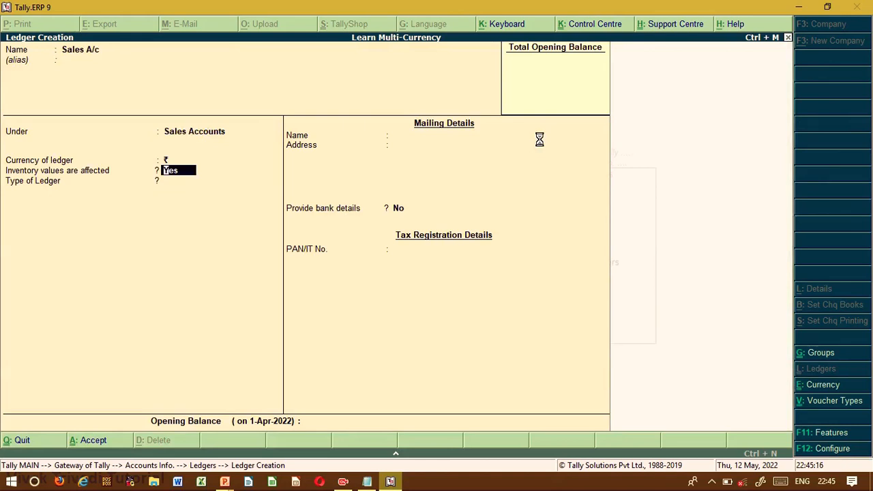
pyautogui.press('Escape')
pyautogui.press('Escape')
pyautogui.press('y')
pyautogui.press('Escape')
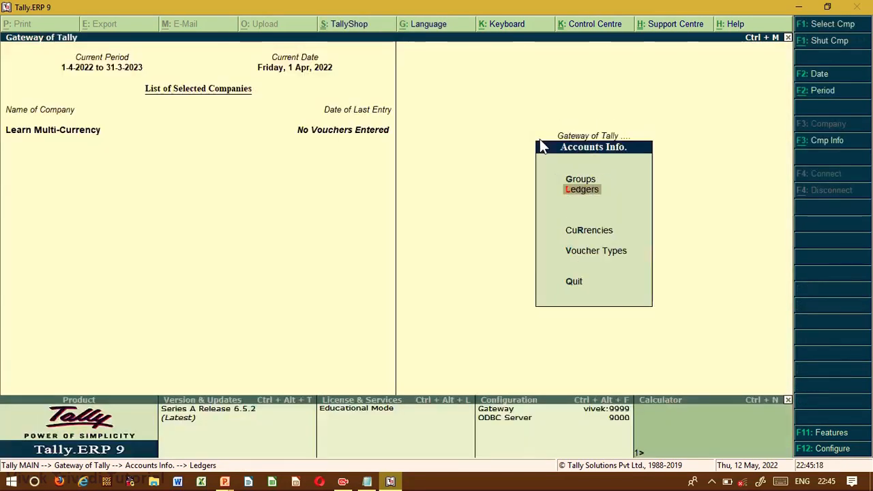
pyautogui.press('Escape')
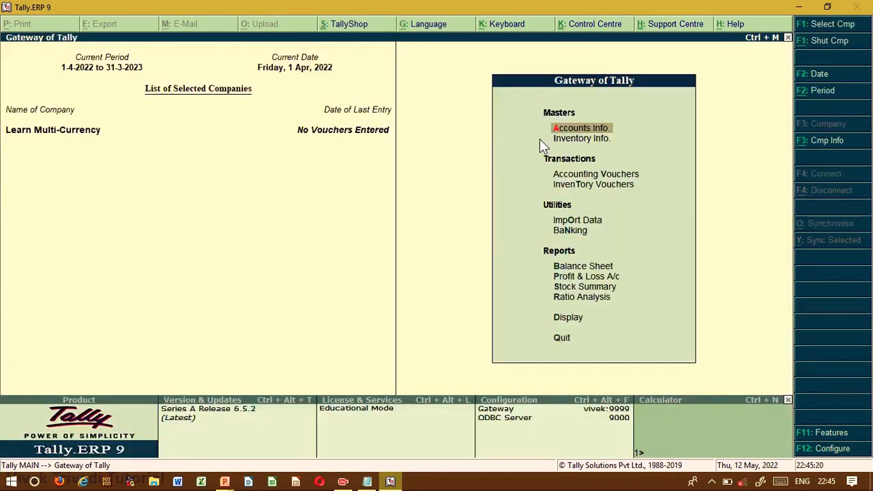
# Start a Purchase voucher with the USA supplier as party and Purchase A/c, then begin a new stock item
pyautogui.press('Down')
pyautogui.press('Down')
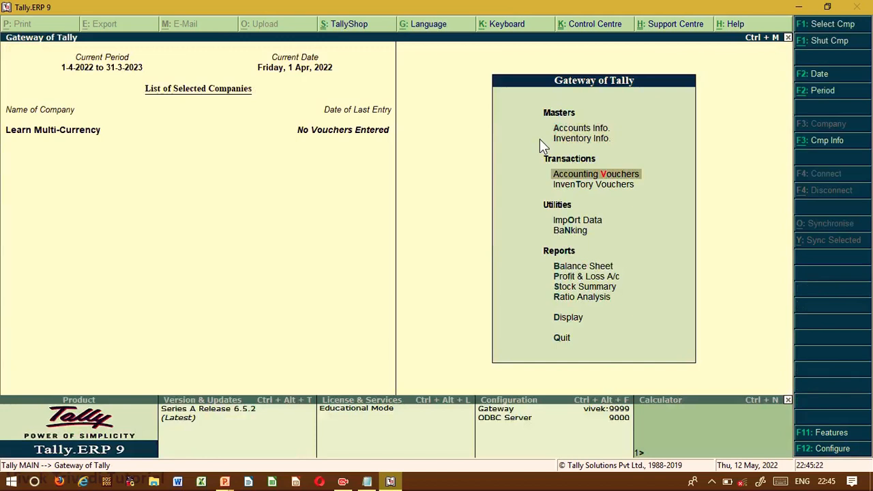
pyautogui.press('Return')
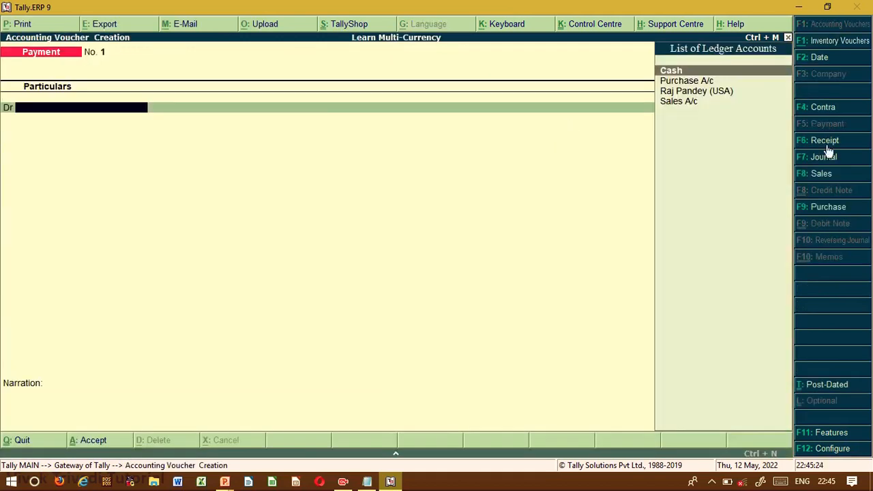
pyautogui.click(825, 208)
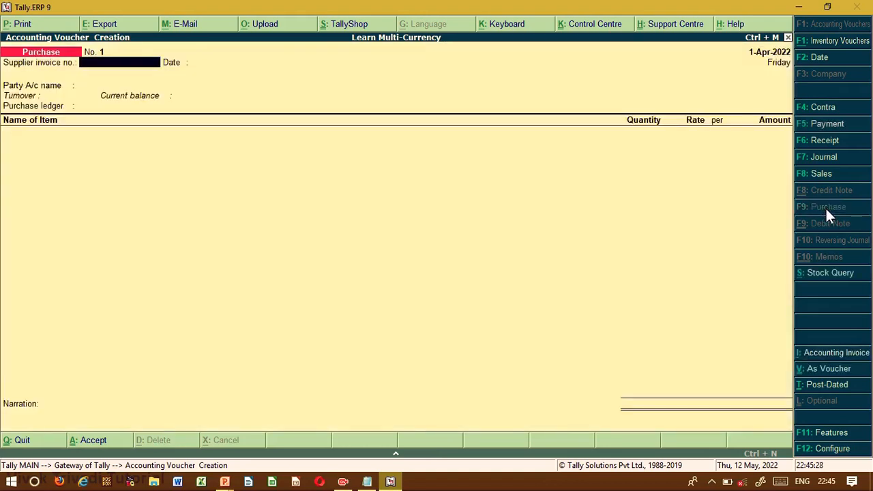
pyautogui.press('Return')
pyautogui.press('Return')
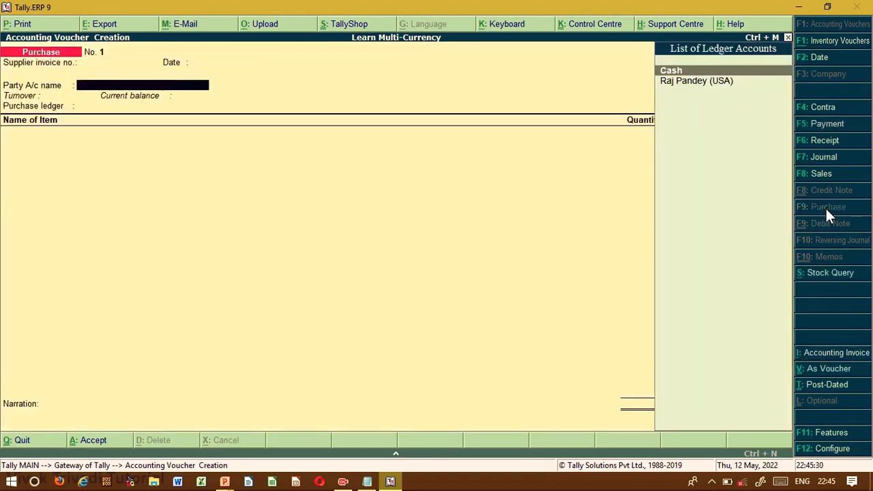
pyautogui.press('Down')
pyautogui.press('Return')
pyautogui.press('Return')
pyautogui.press('Return')
pyautogui.press('Return')
pyautogui.press('Return')
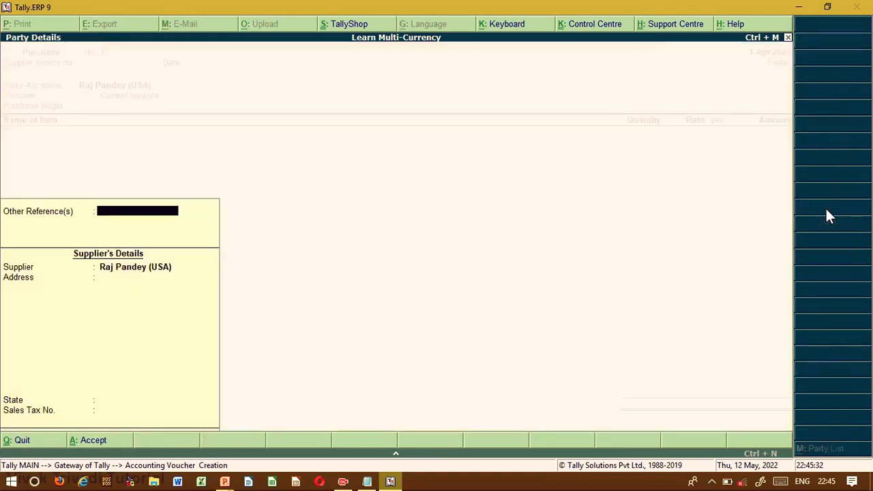
pyautogui.press('Return')
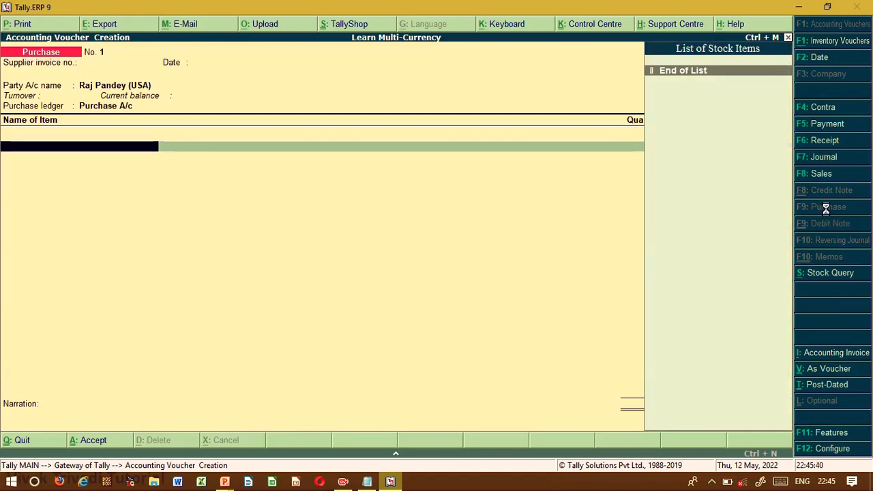
pyautogui.hotkey('alt', 'c')
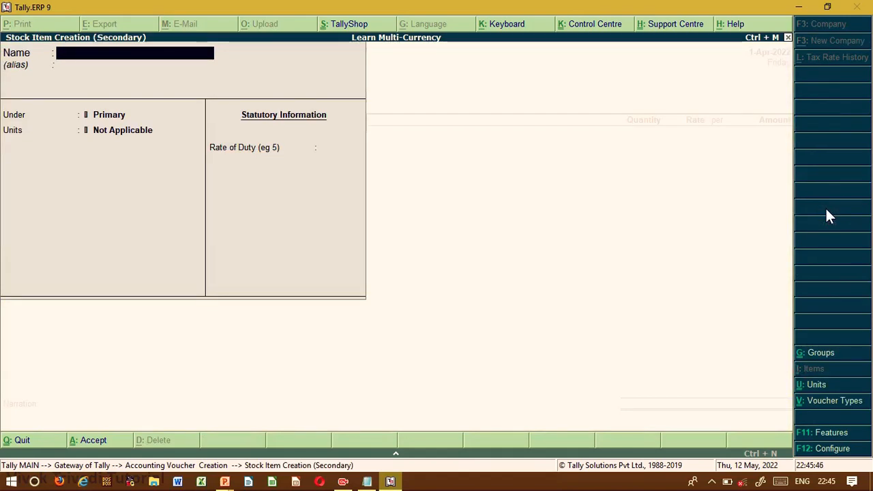
# Name the stock item One Plus and create a Mobile stock group under Primary
pyautogui.write('lp')
pyautogui.press('BackSpace')
pyautogui.press('BackSpace')
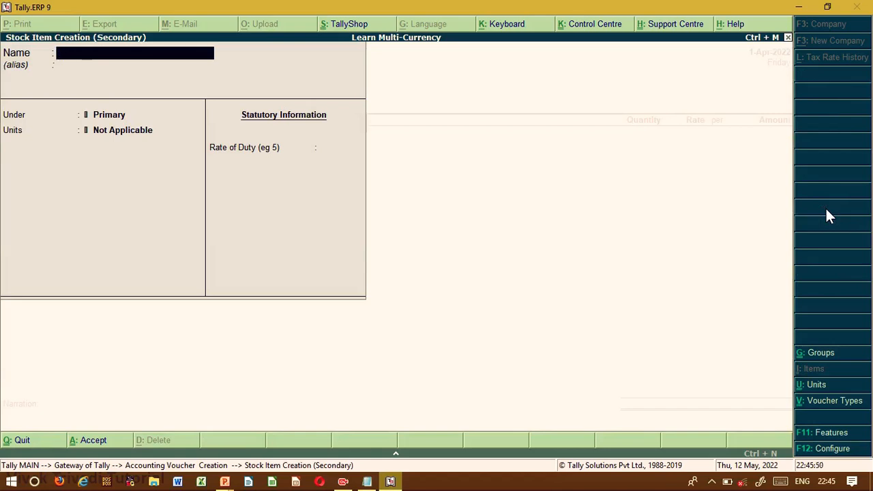
pyautogui.write('One P')
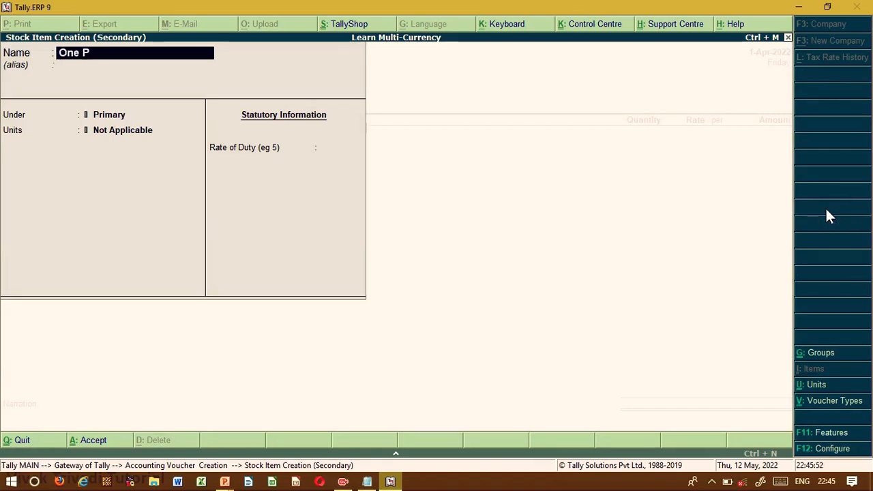
pyautogui.write('lus')
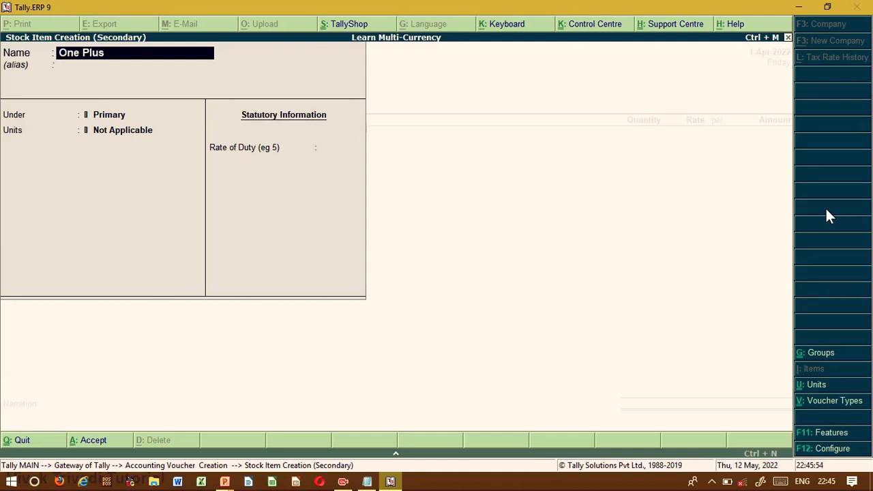
pyautogui.press('Return')
pyautogui.press('Return')
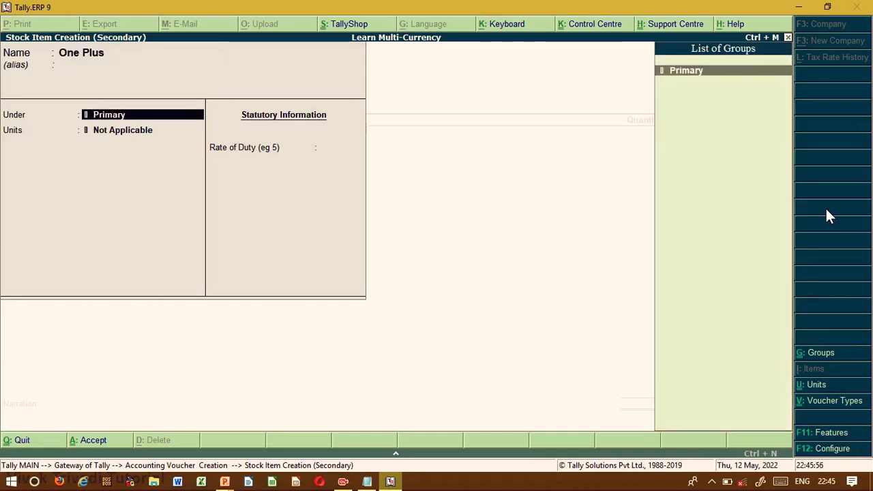
pyautogui.hotkey('alt', 'c')
pyautogui.write('Mobi')
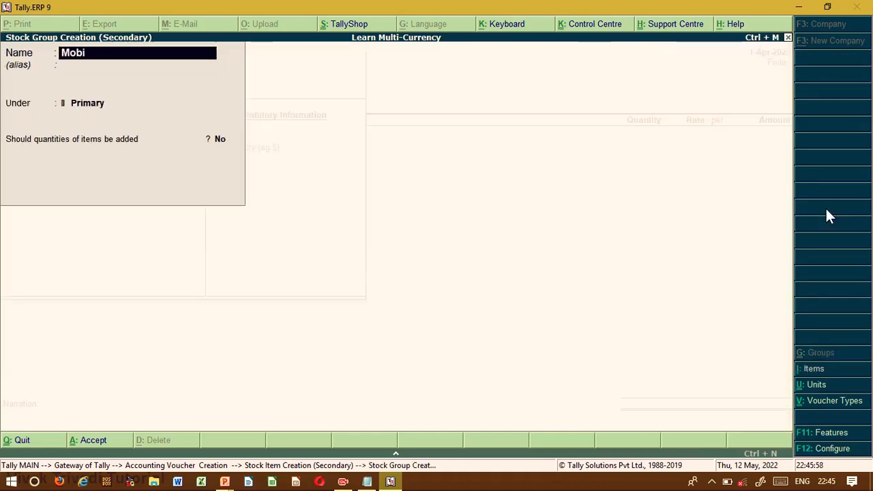
pyautogui.write('le')
pyautogui.press('Return')
pyautogui.press('Return')
pyautogui.press('Return')
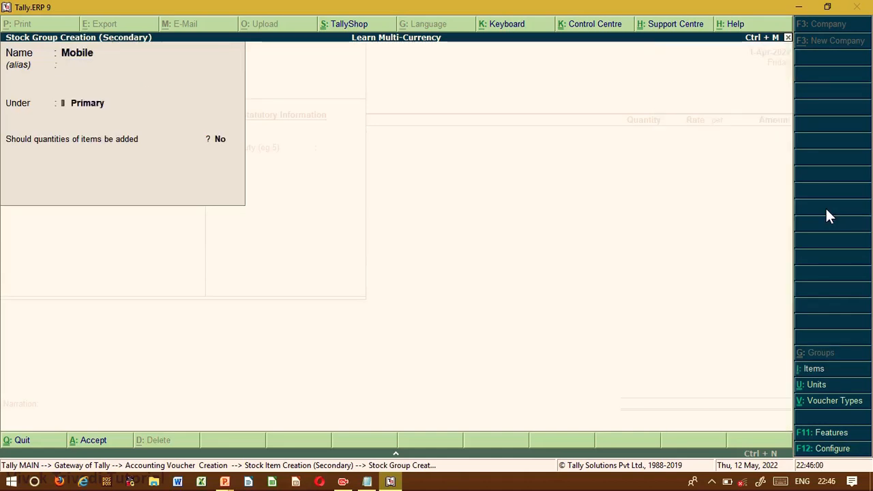
pyautogui.press('Return')
# Create the unit pcs with formal name Pieces for One Plus
pyautogui.press('Return')
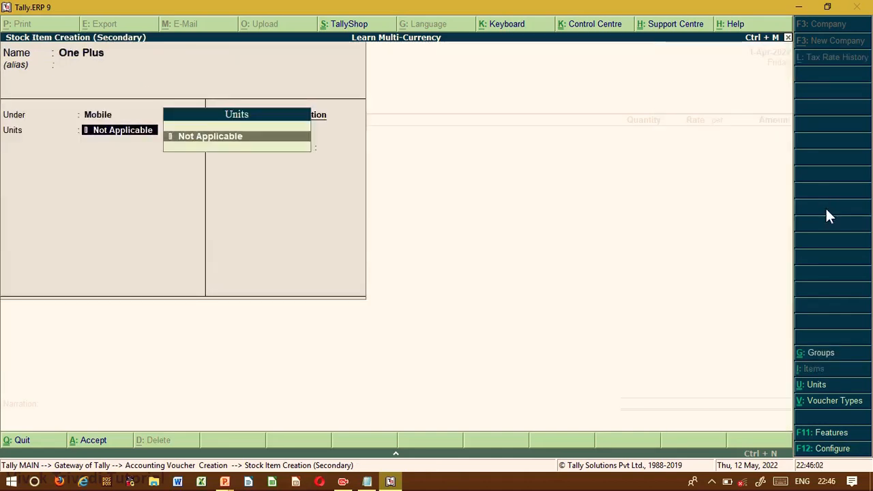
pyautogui.hotkey('alt', 'c')
pyautogui.write('pcs')
pyautogui.press('Return')
pyautogui.write('Pi')
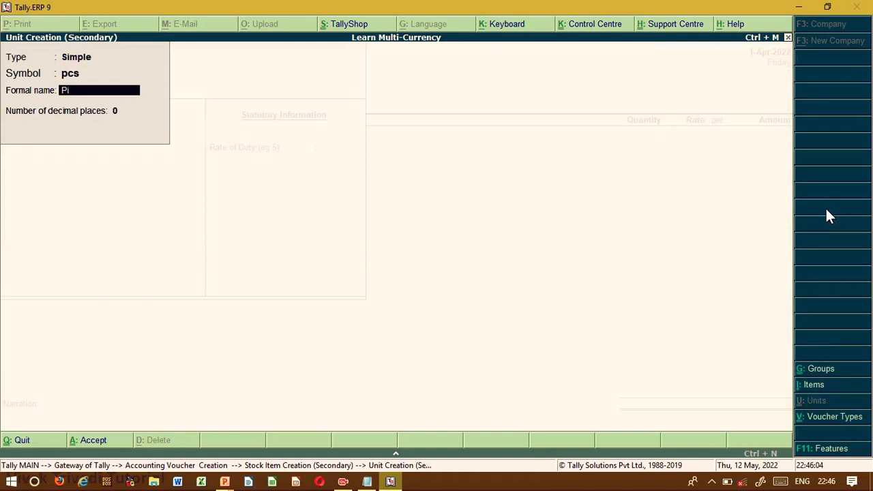
pyautogui.write('ecs')
pyautogui.write('es')
pyautogui.press('BackSpace')
pyautogui.press('BackSpace')
pyautogui.write('es')
pyautogui.press('Return')
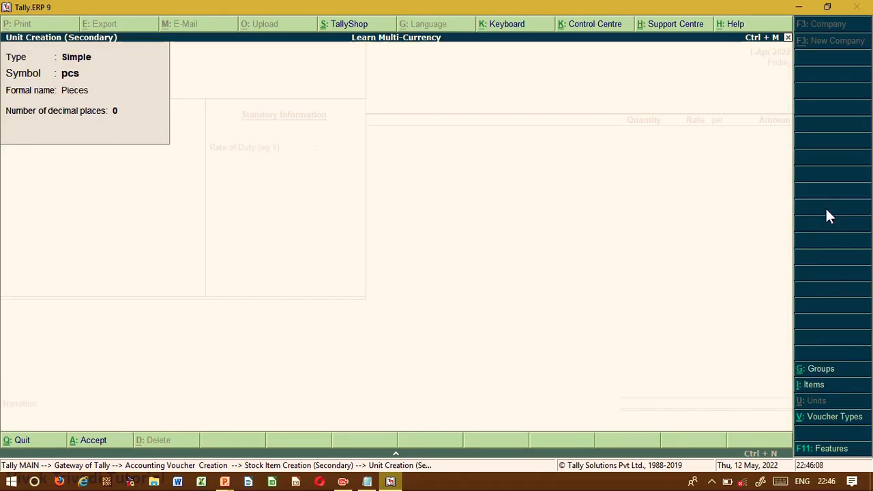
pyautogui.press('Return')
pyautogui.press('Return')
pyautogui.press('Return')
pyautogui.press('Return')
pyautogui.press('Return')
pyautogui.press('Return')
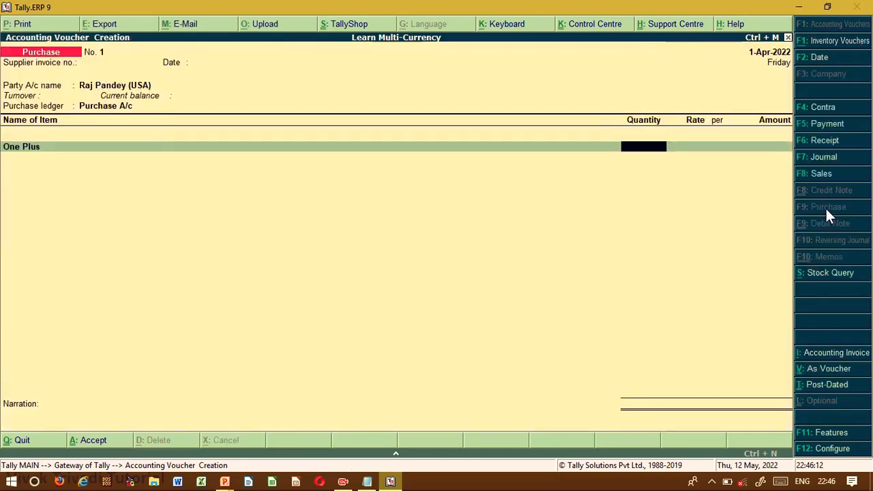
# Enter One Plus, 1 pcs at $60 at ₹78/$ (₹4,680), with a new bill reference, and save
pyautogui.write('1')
pyautogui.press('Return')
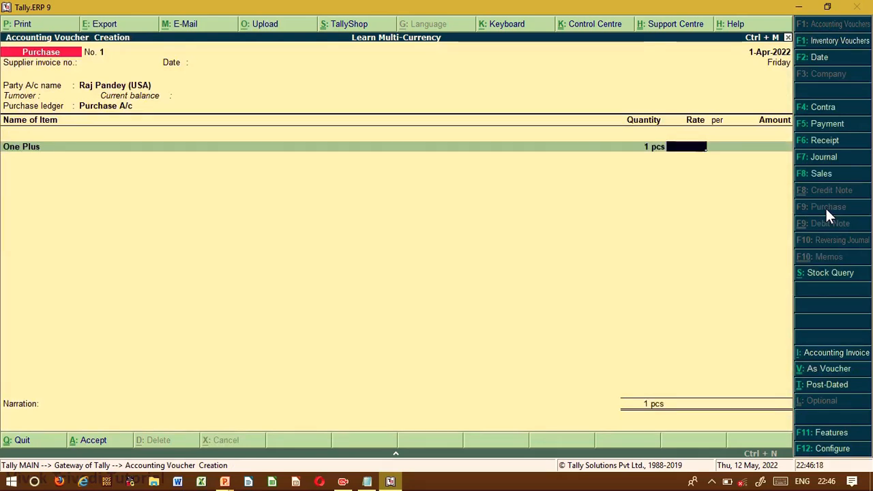
pyautogui.write('60')
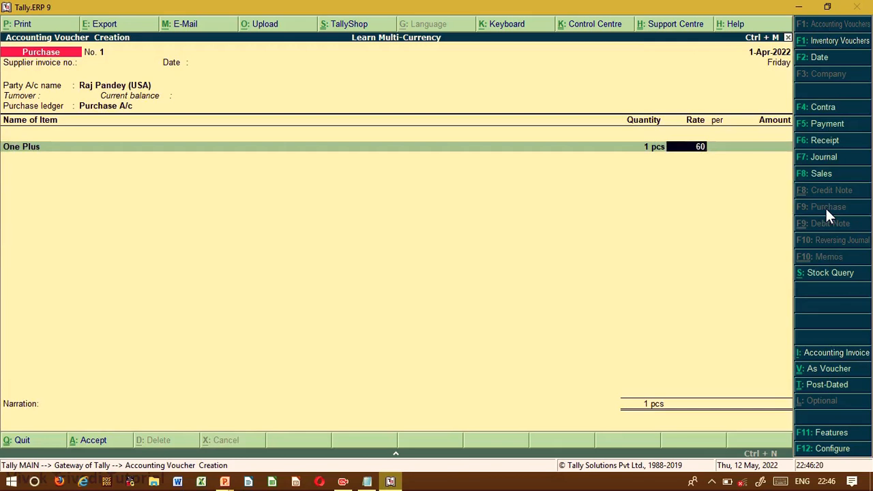
pyautogui.write('$')
pyautogui.press('Return')
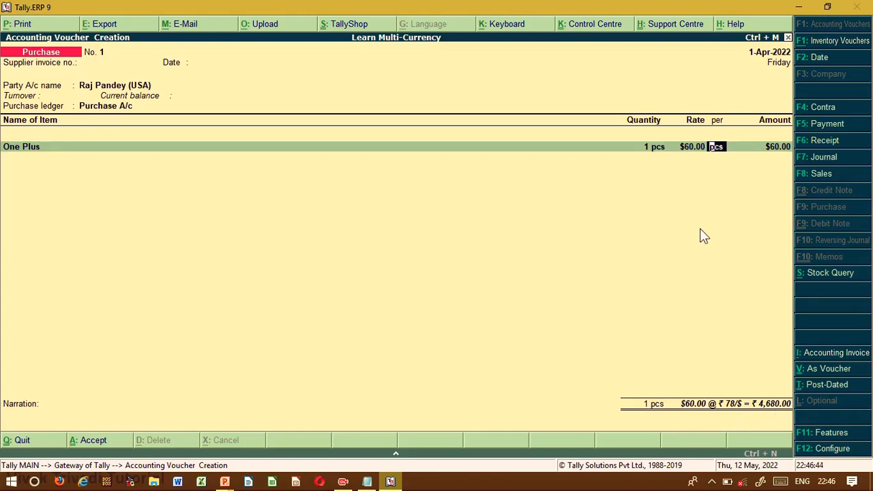
pyautogui.press('Return')
pyautogui.press('Return')
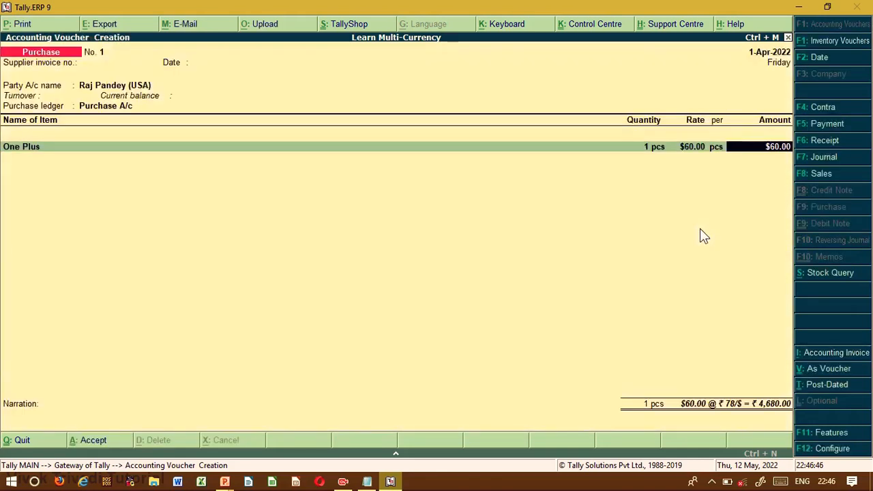
pyautogui.press('BackSpace')
pyautogui.press('Return')
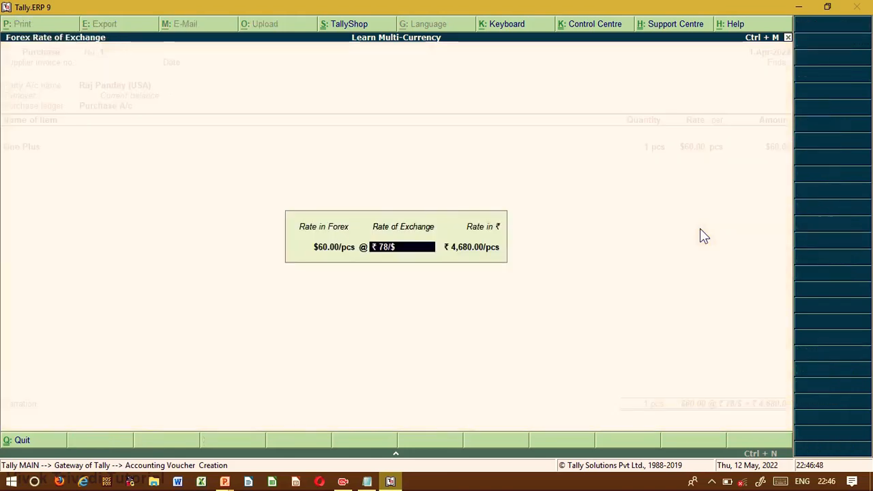
pyautogui.press('Return')
pyautogui.press('Return')
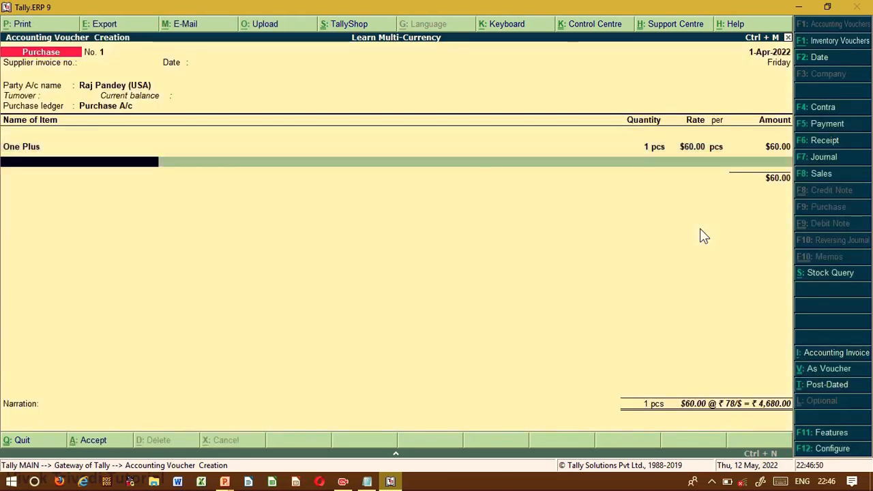
pyautogui.press('Return')
pyautogui.press('Return')
pyautogui.press('Return')
pyautogui.press('Return')
pyautogui.press('Return')
pyautogui.press('Return')
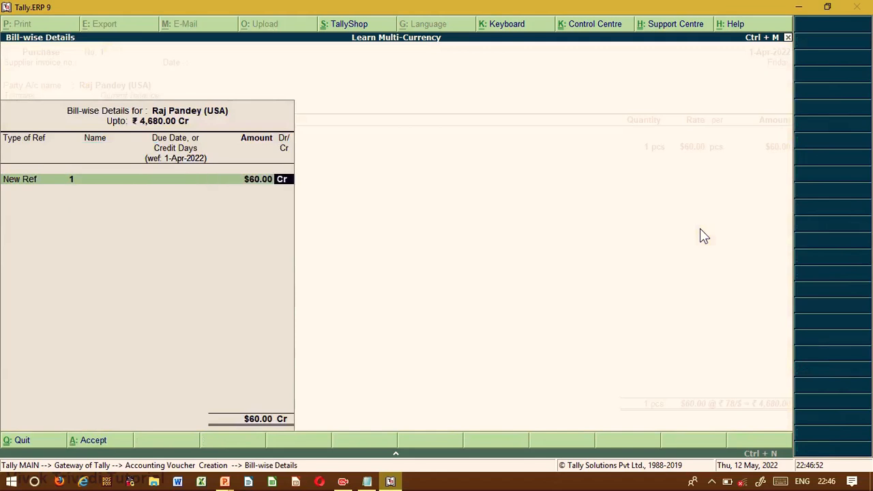
pyautogui.press('Return')
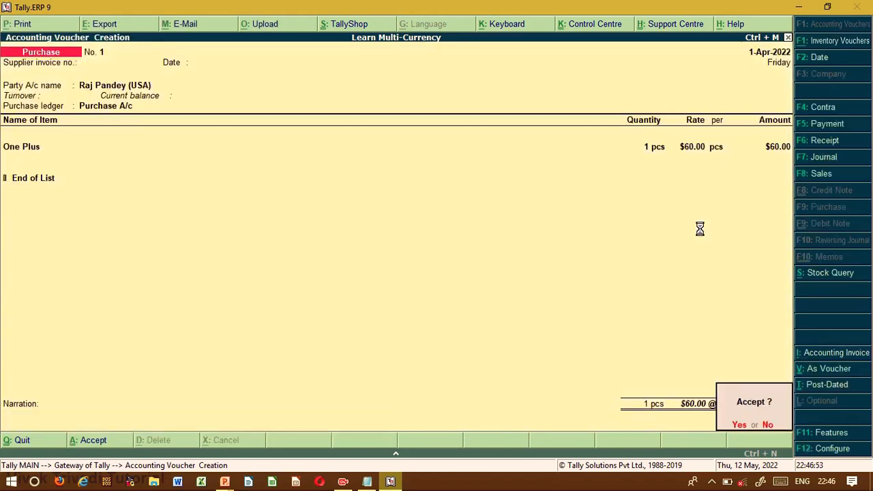
pyautogui.press('Return')
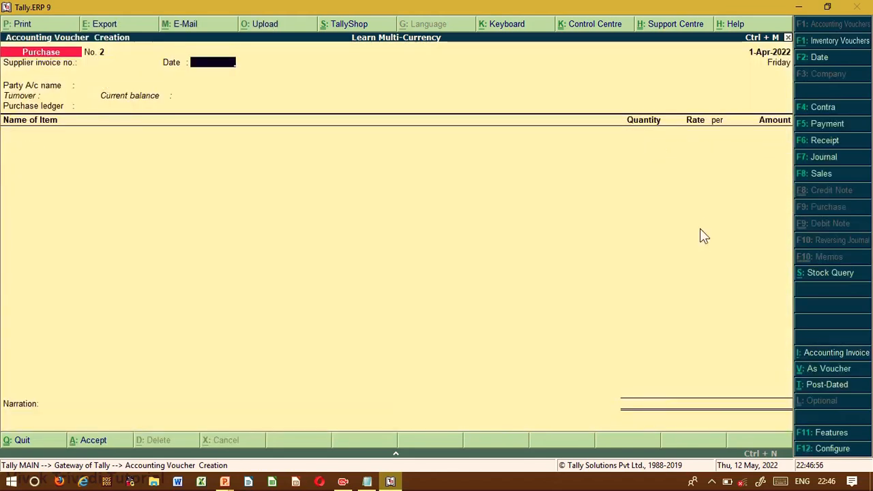
# Start a Sales voucher with Cash as party, Sales A/c as ledger, and One Plus as item
pyautogui.press('F8')
pyautogui.press('Return')
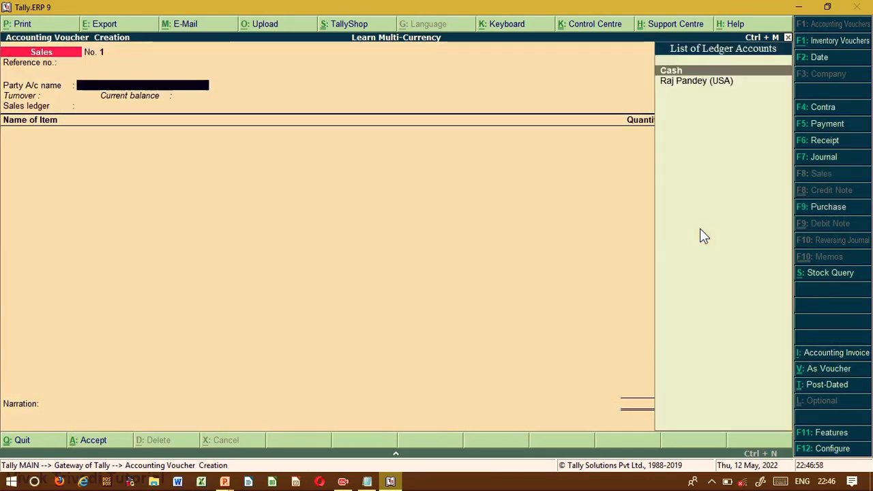
pyautogui.press('Down')
pyautogui.press('Return')
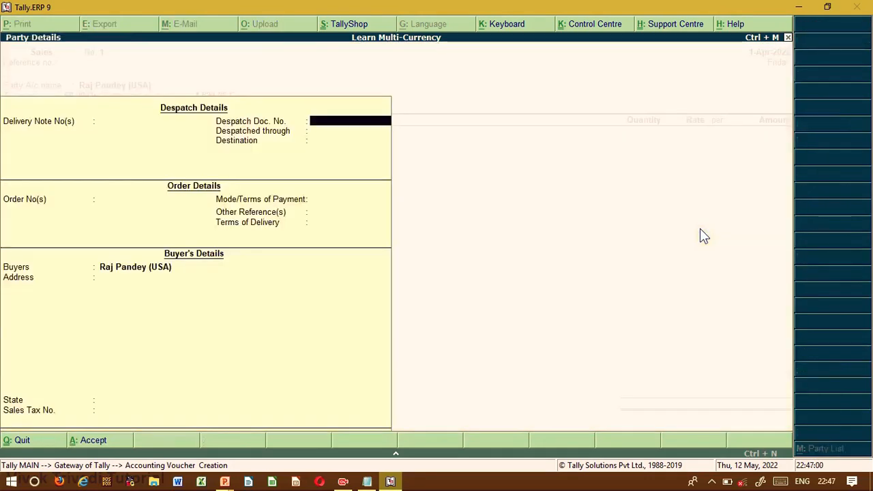
pyautogui.press('Return')
pyautogui.press('Return')
pyautogui.press('Return')
pyautogui.press('Return')
pyautogui.press('Return')
pyautogui.press('Return')
pyautogui.press('Return')
pyautogui.press('Return')
pyautogui.press('Return')
pyautogui.press('Return')
pyautogui.press('Return')
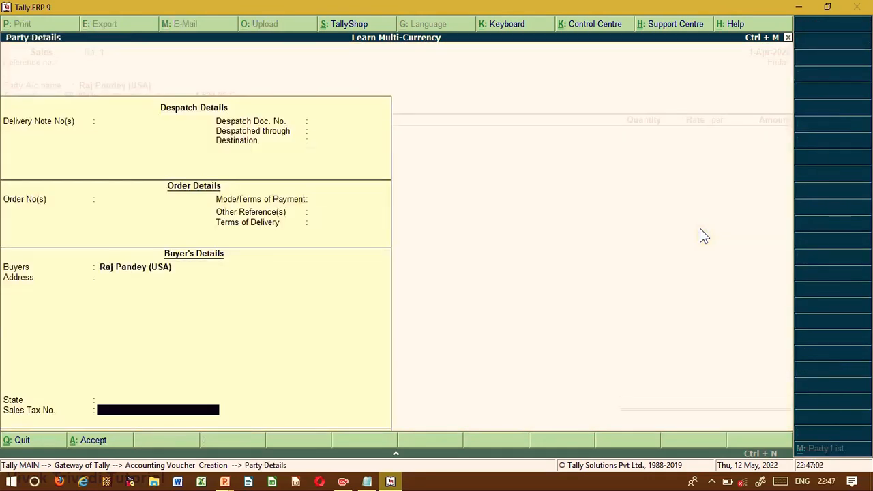
pyautogui.press('BackSpace')
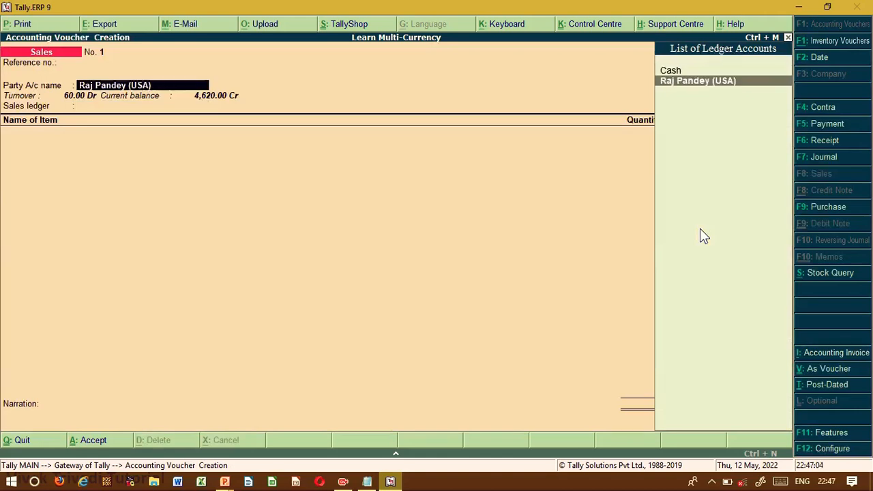
pyautogui.press('Up')
pyautogui.press('Return')
pyautogui.press('Return')
pyautogui.press('Return')
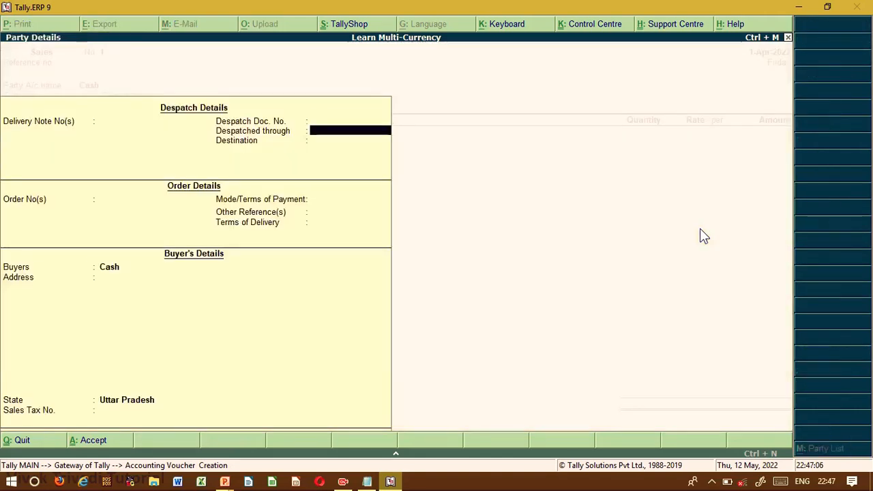
pyautogui.press('Return')
pyautogui.press('Return')
pyautogui.press('Return')
pyautogui.press('Return')
pyautogui.press('Return')
pyautogui.press('Return')
pyautogui.press('Return')
pyautogui.press('Return')
pyautogui.press('Return')
pyautogui.press('Return')
pyautogui.press('Return')
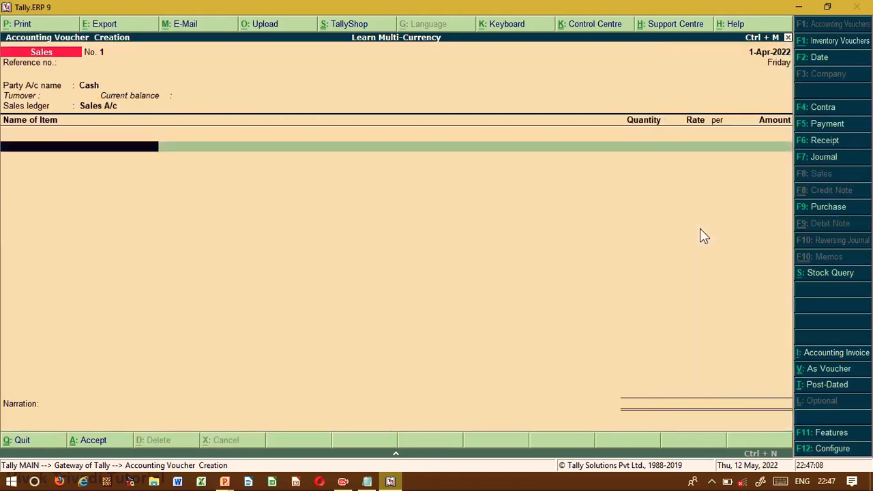
pyautogui.press('Down')
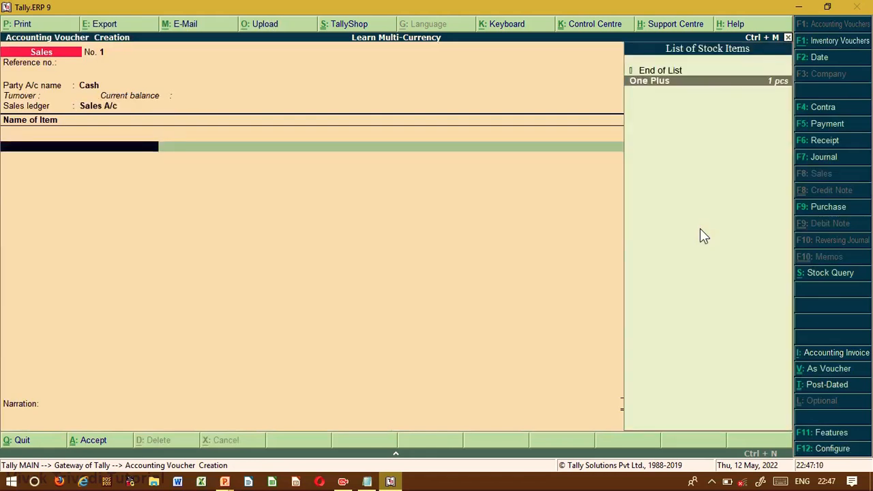
pyautogui.press('Return')
# Enter 1 pcs of One Plus, correcting the rate from $70 to $200 at ₹76/$ (₹15,200)
pyautogui.write('1')
pyautogui.press('Return')
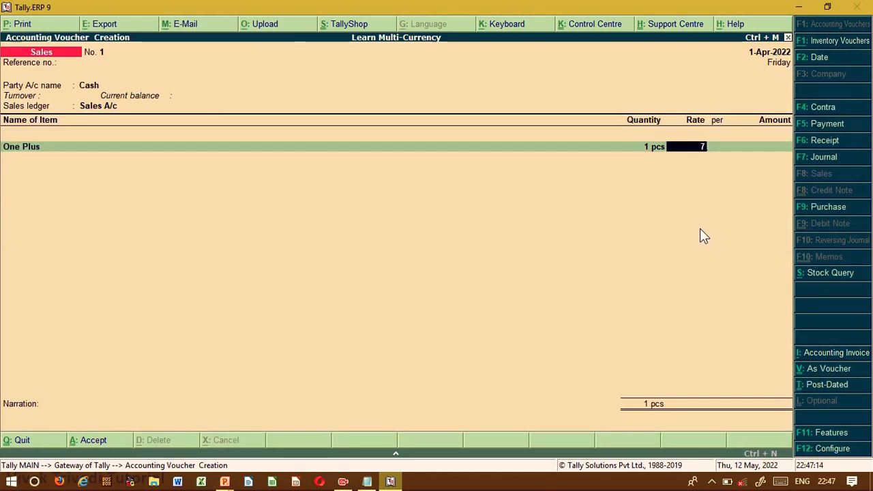
pyautogui.write('70$')
pyautogui.press('Return')
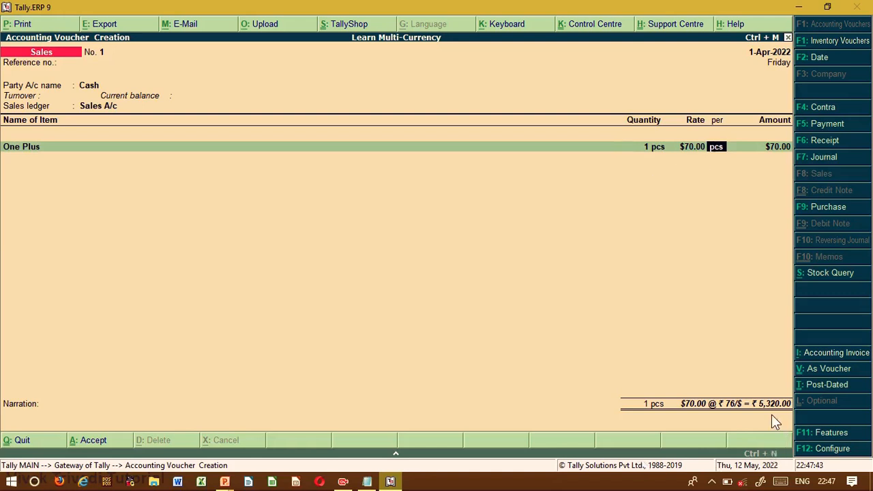
pyautogui.press('BackSpace')
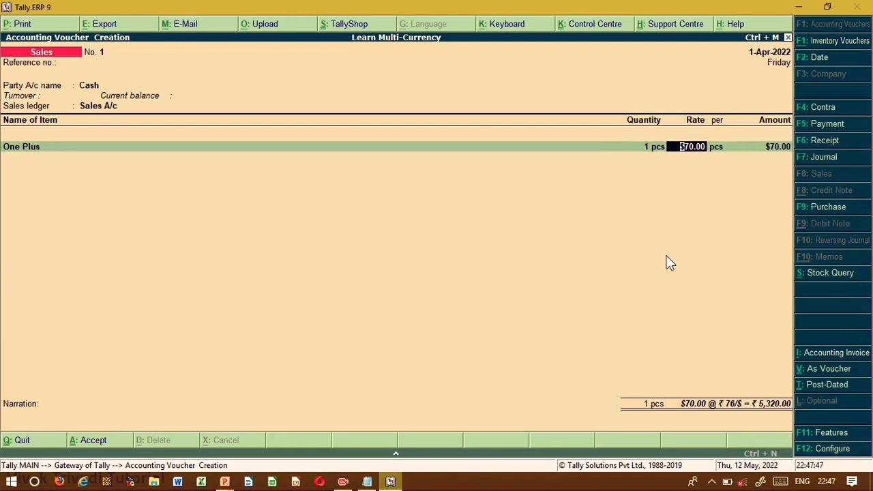
pyautogui.write('$200')
pyautogui.press('Return')
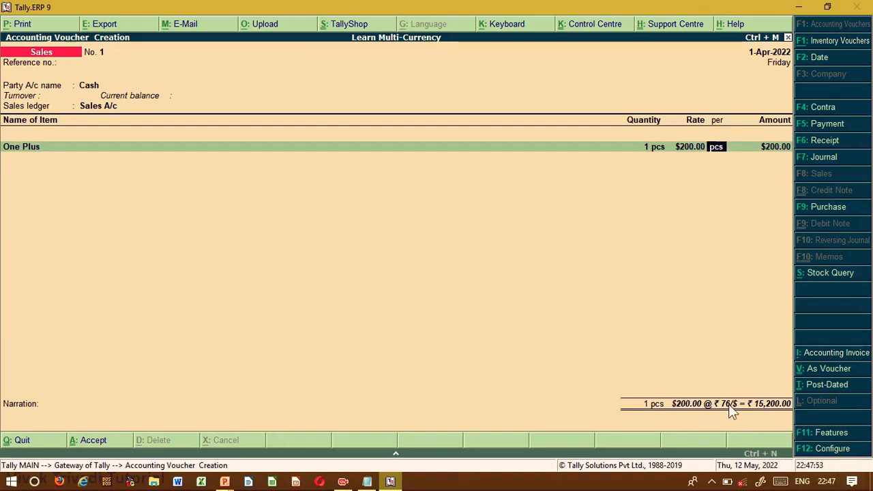
pyautogui.press('Return')
pyautogui.press('Return')
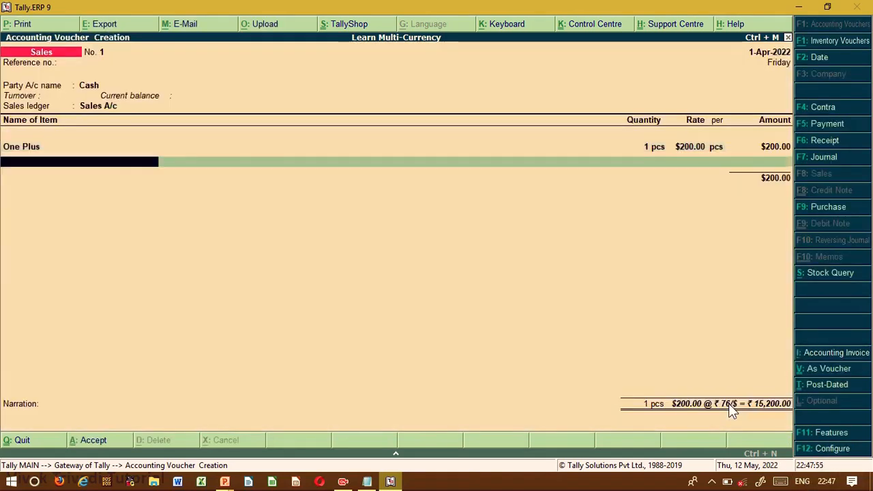
pyautogui.press('Return')
pyautogui.press('Return')
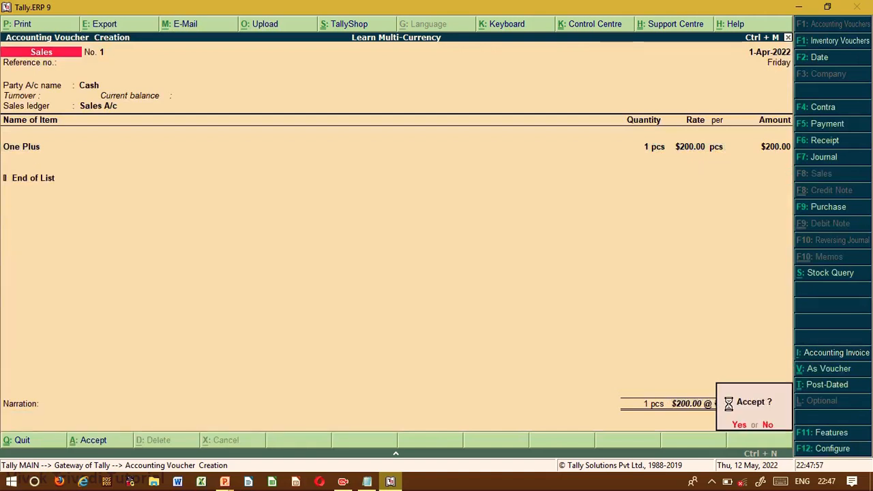
pyautogui.press('Return')
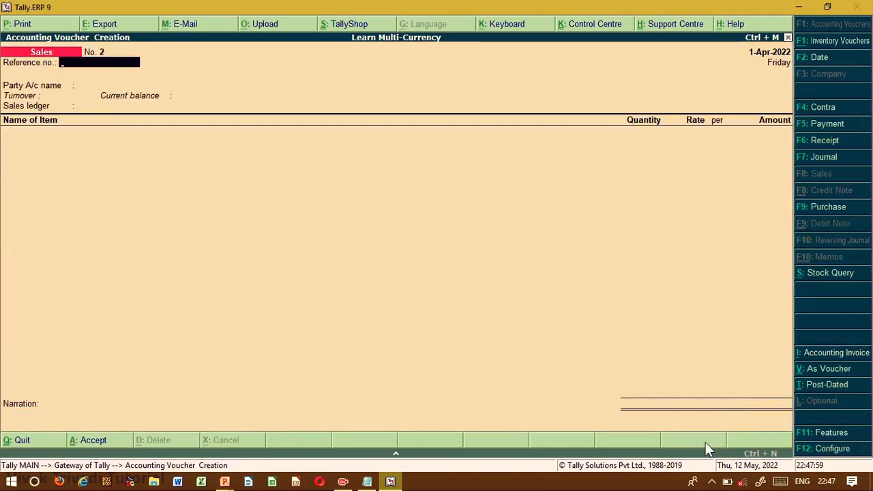